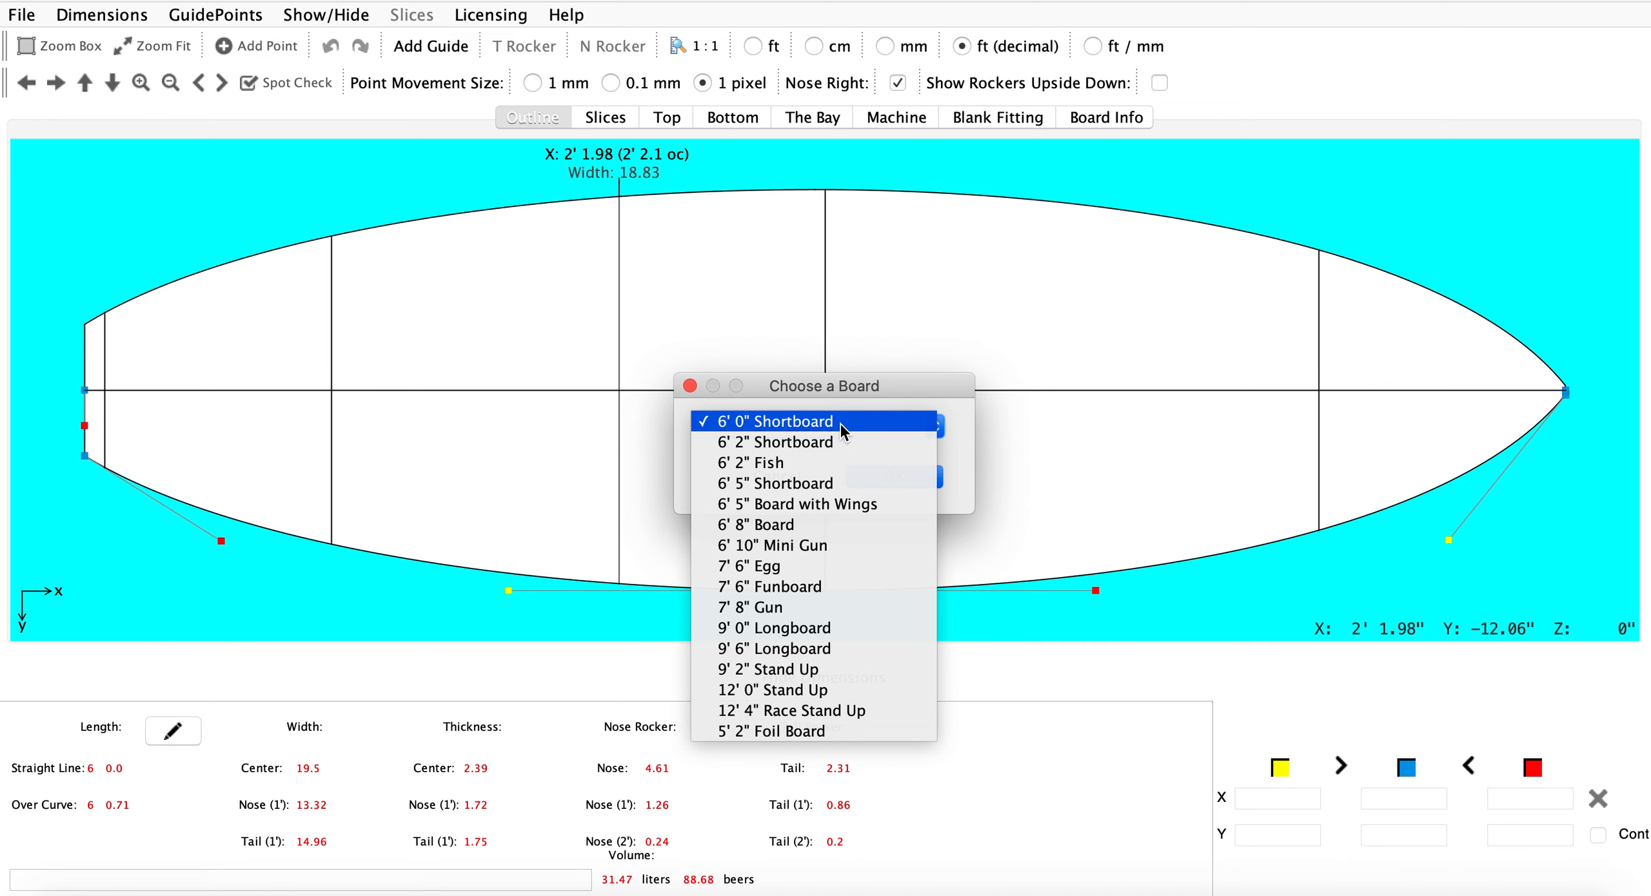
Load the 6' 2" Fish board template and discard the unsaved current board
click(796, 460)
click(901, 483)
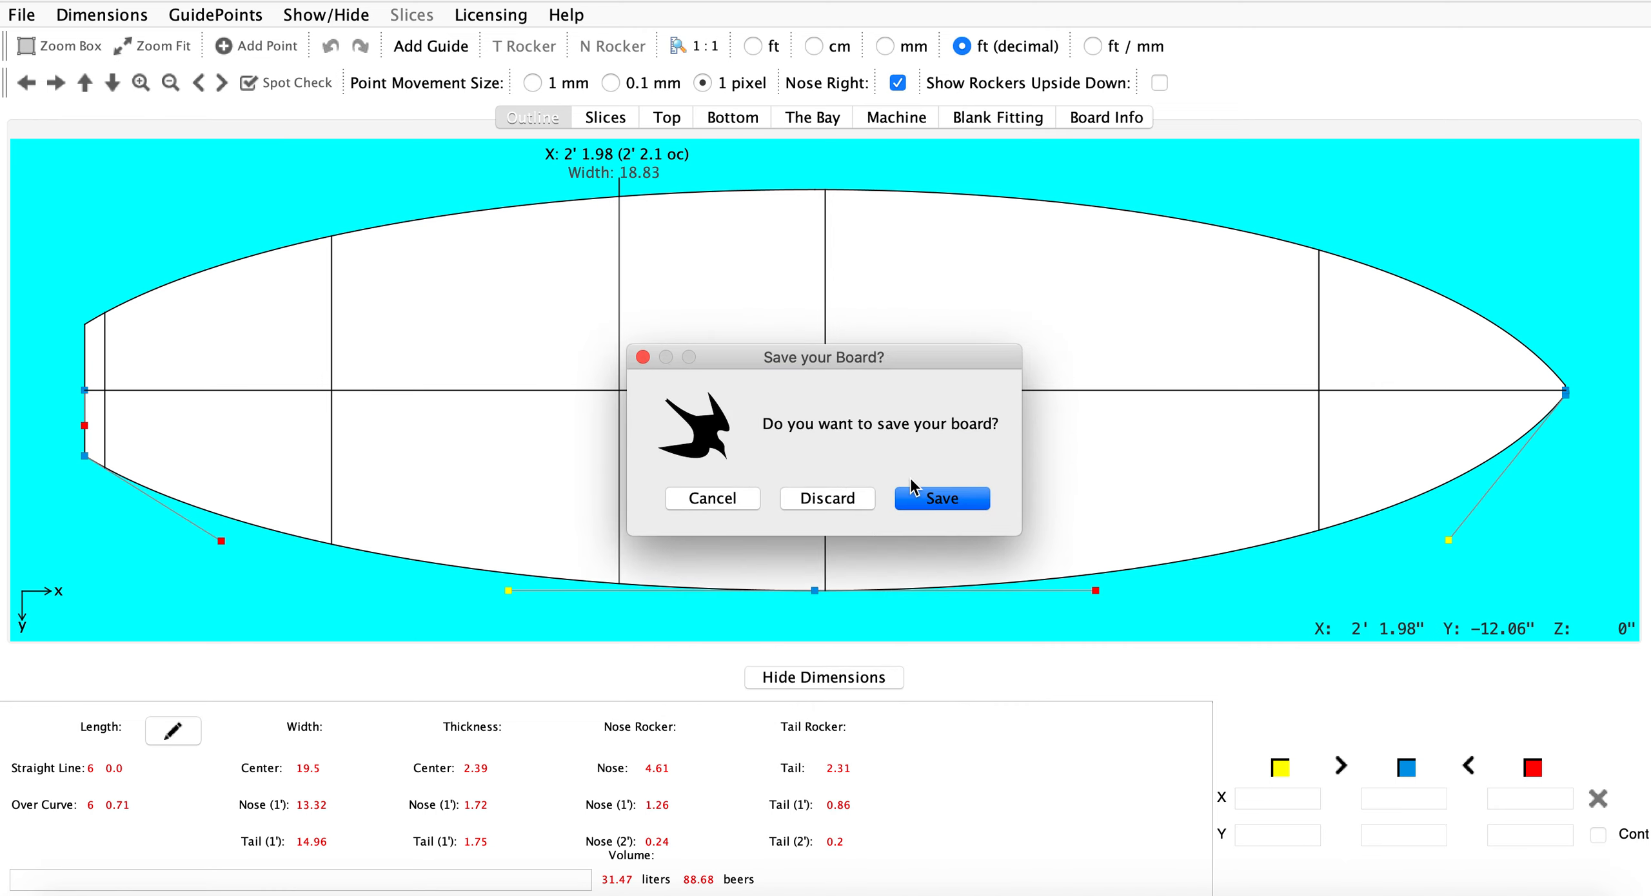
click(851, 498)
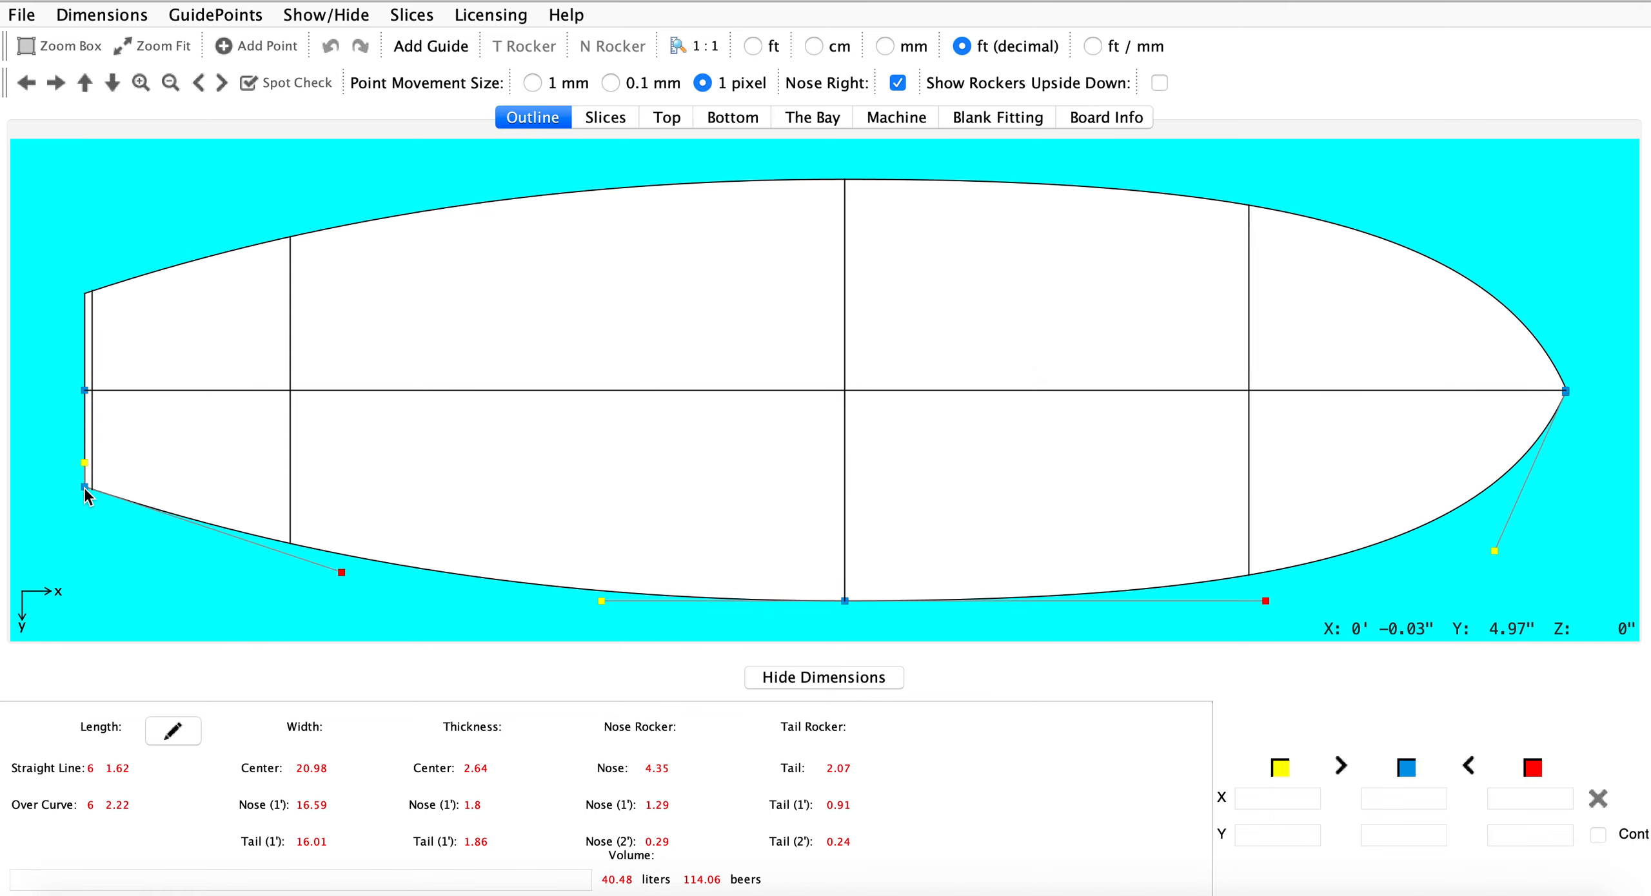
Try widening the tail to about 15.3 in by moving its corner point outward, and undo the change
drag(83, 488, 73, 544)
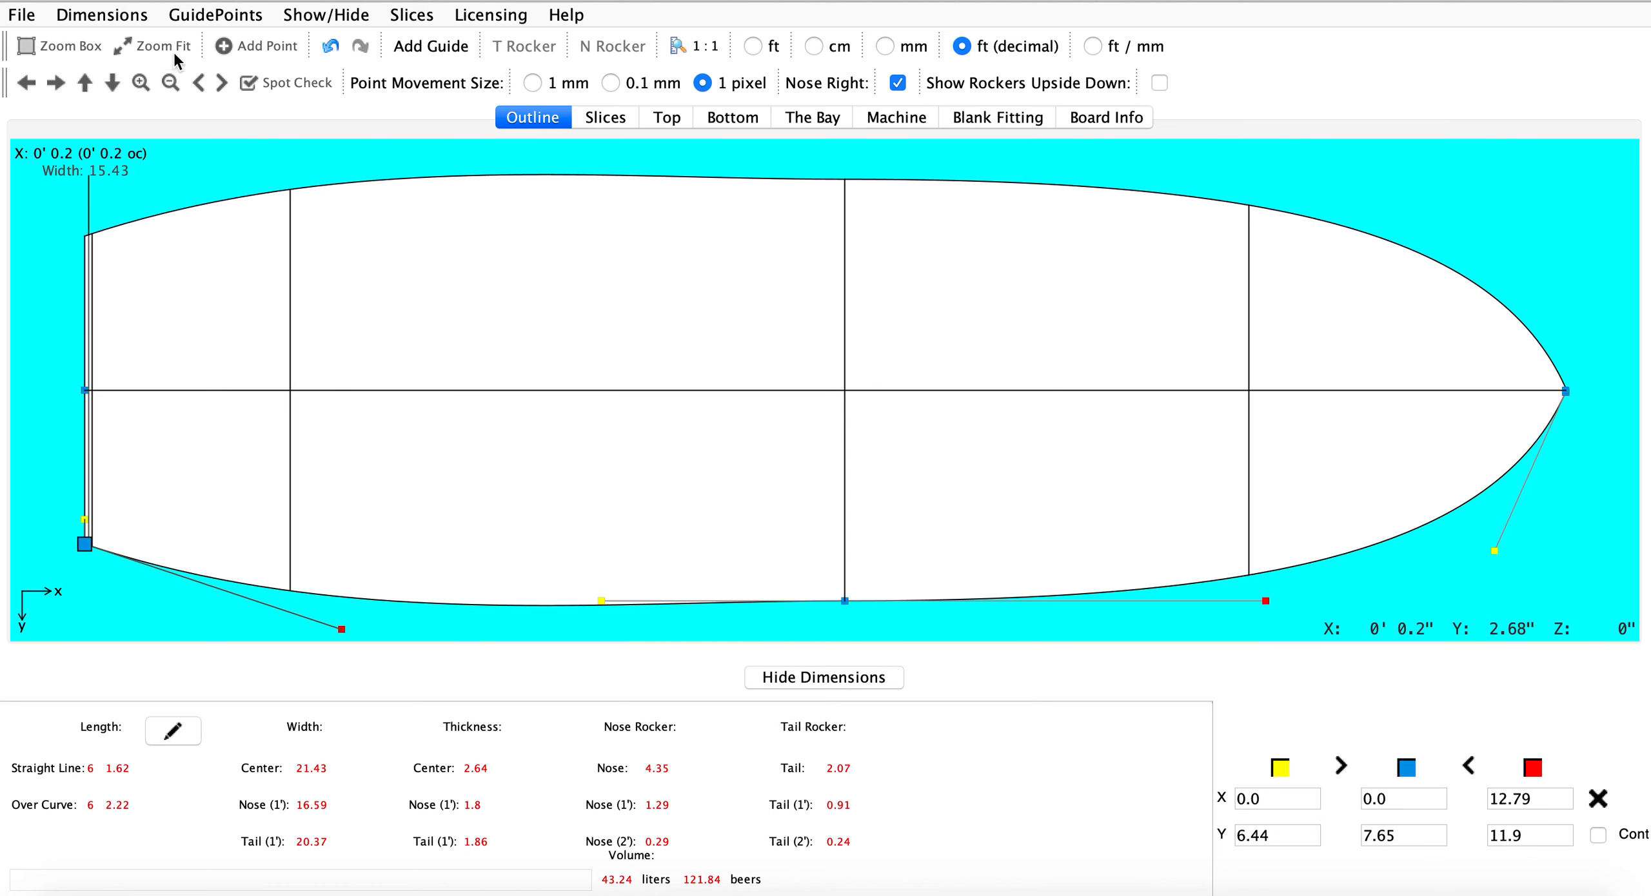
click(327, 45)
Delete the slice closest to the nose, at X = 4' 9.87"
click(616, 122)
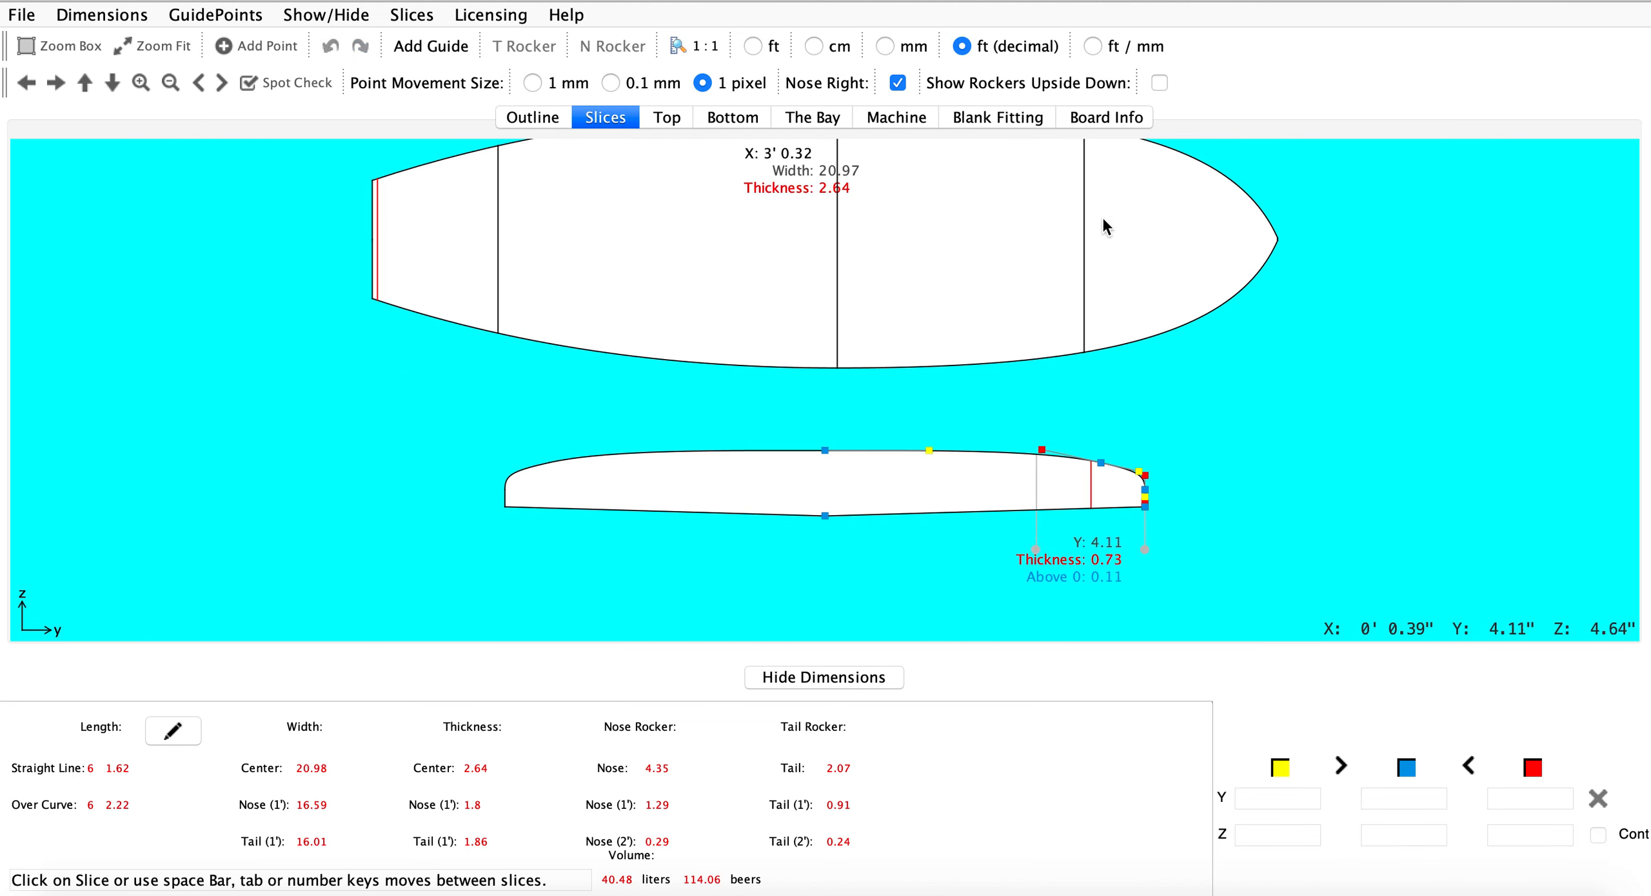
click(1083, 232)
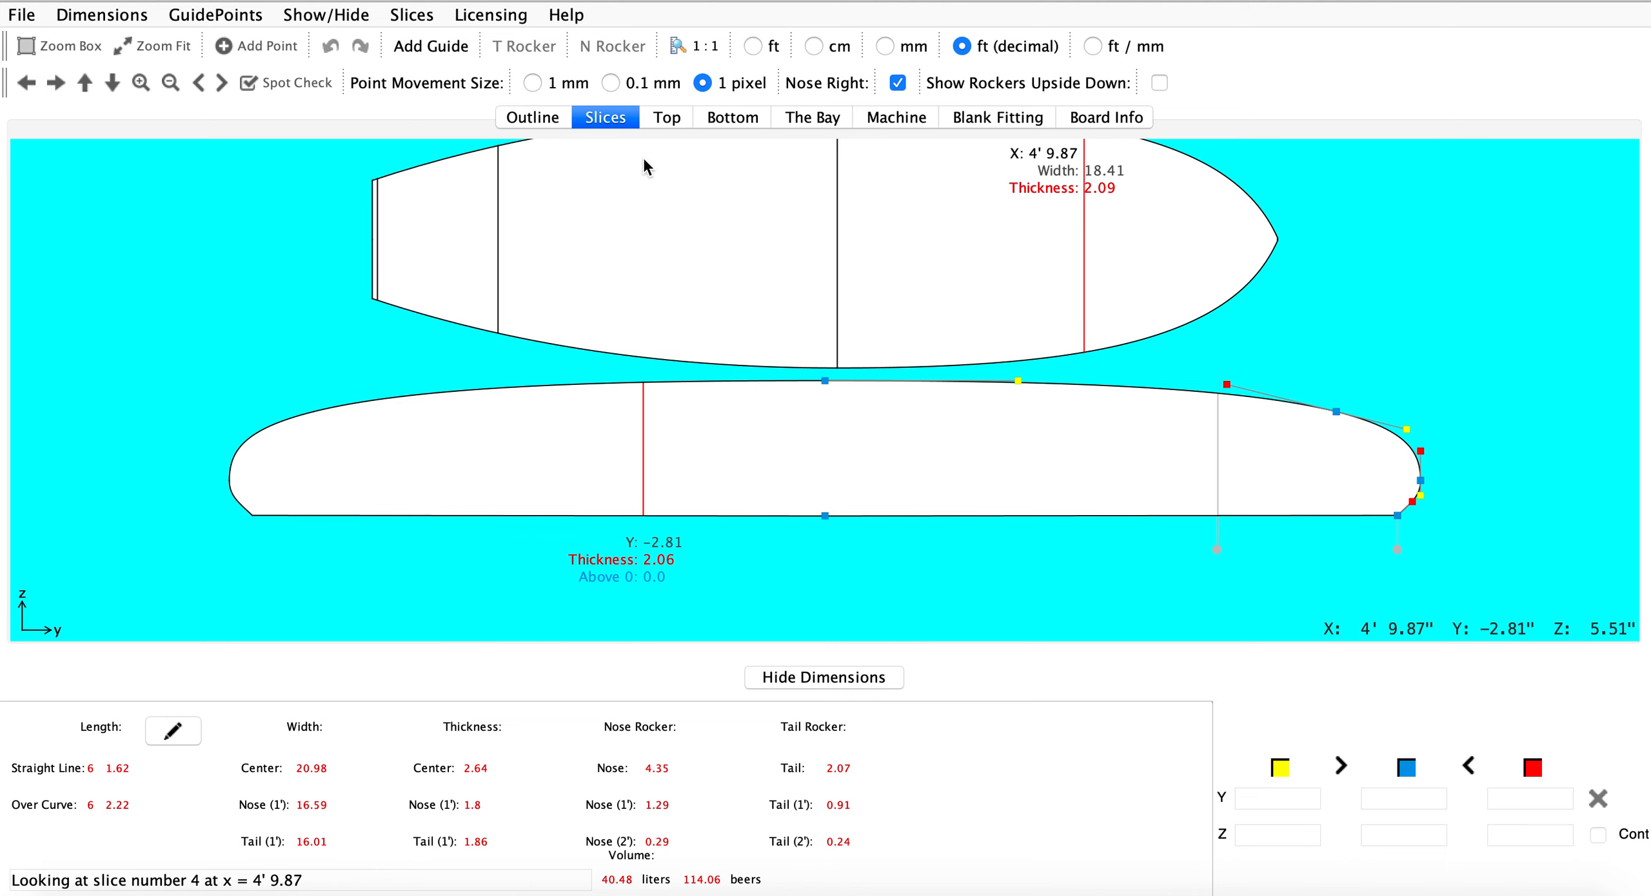
click(411, 14)
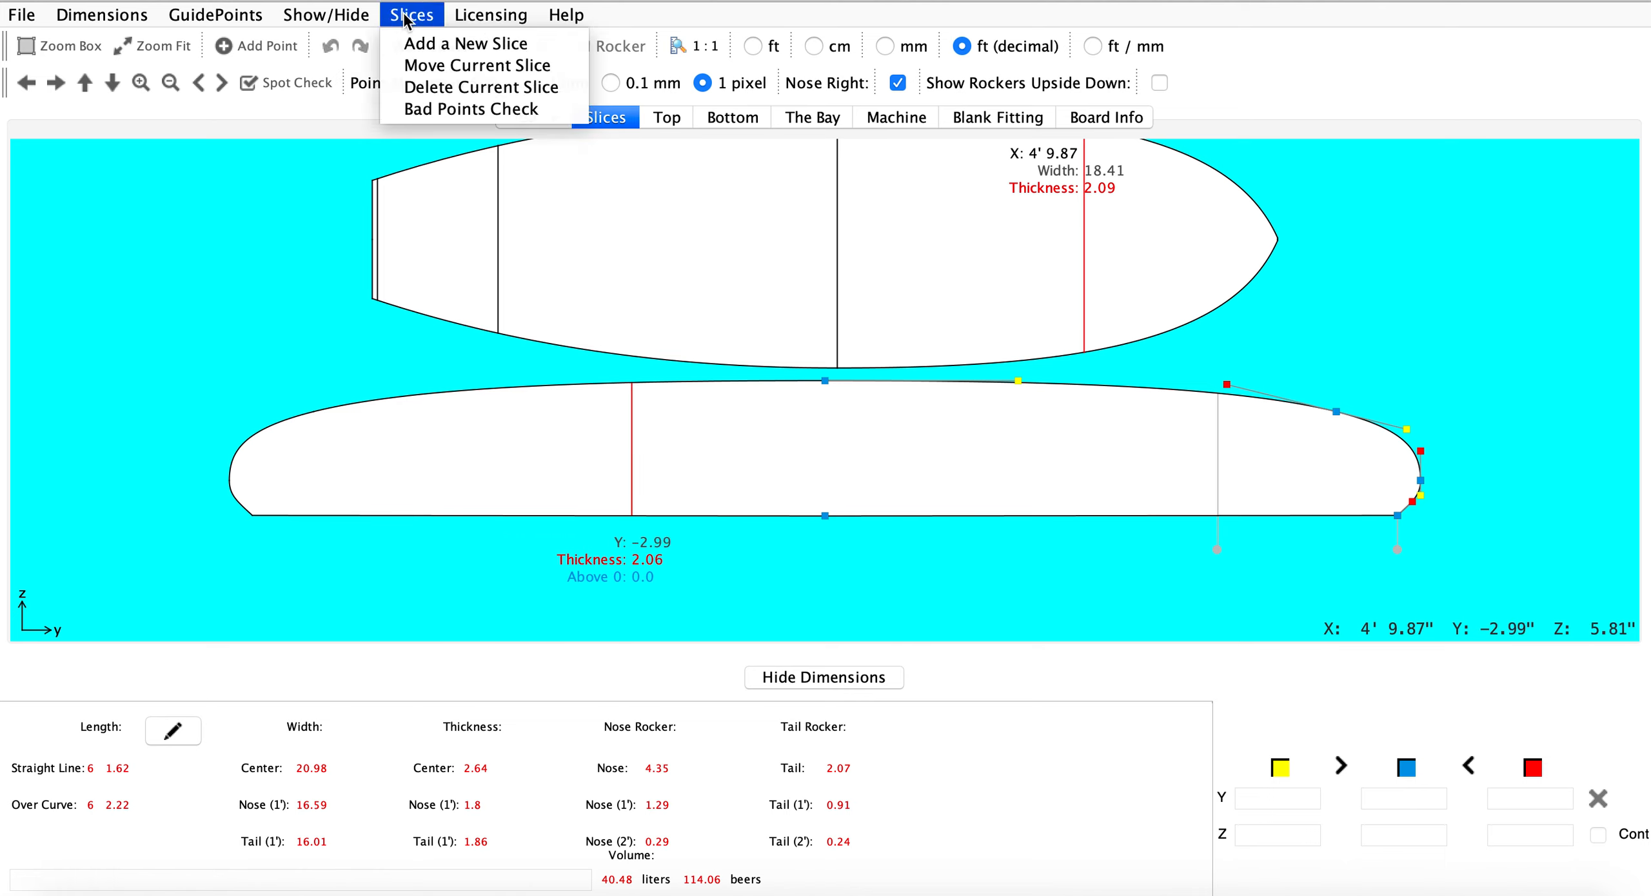
click(449, 88)
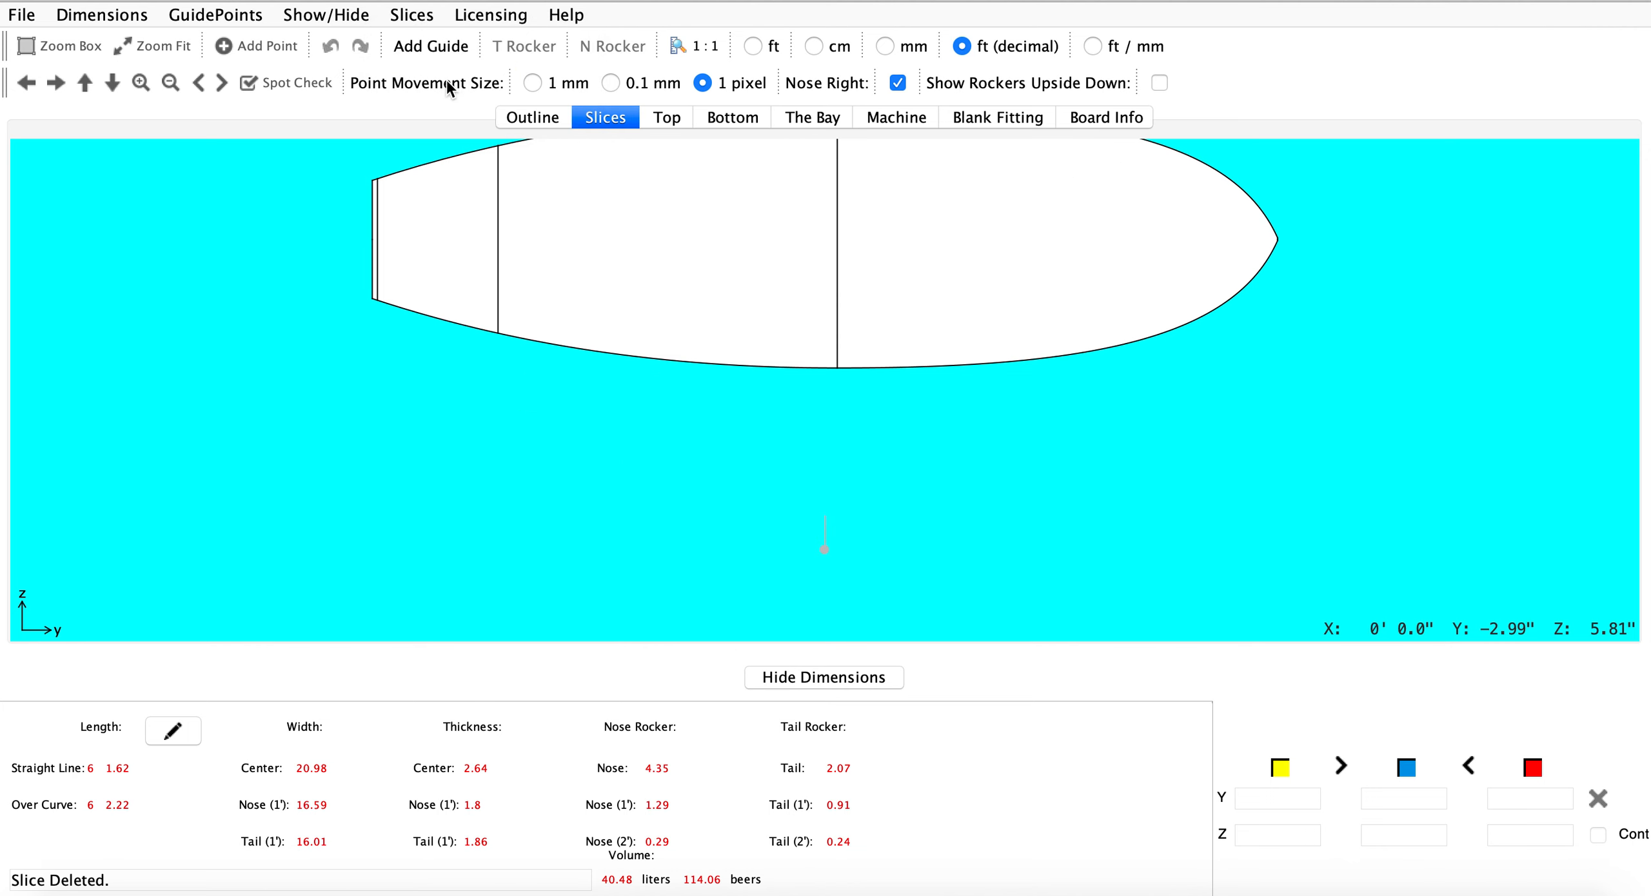
Delete the slices at X = 3' 1.8" and 0' 10.24", and select the remaining tail slice
click(836, 269)
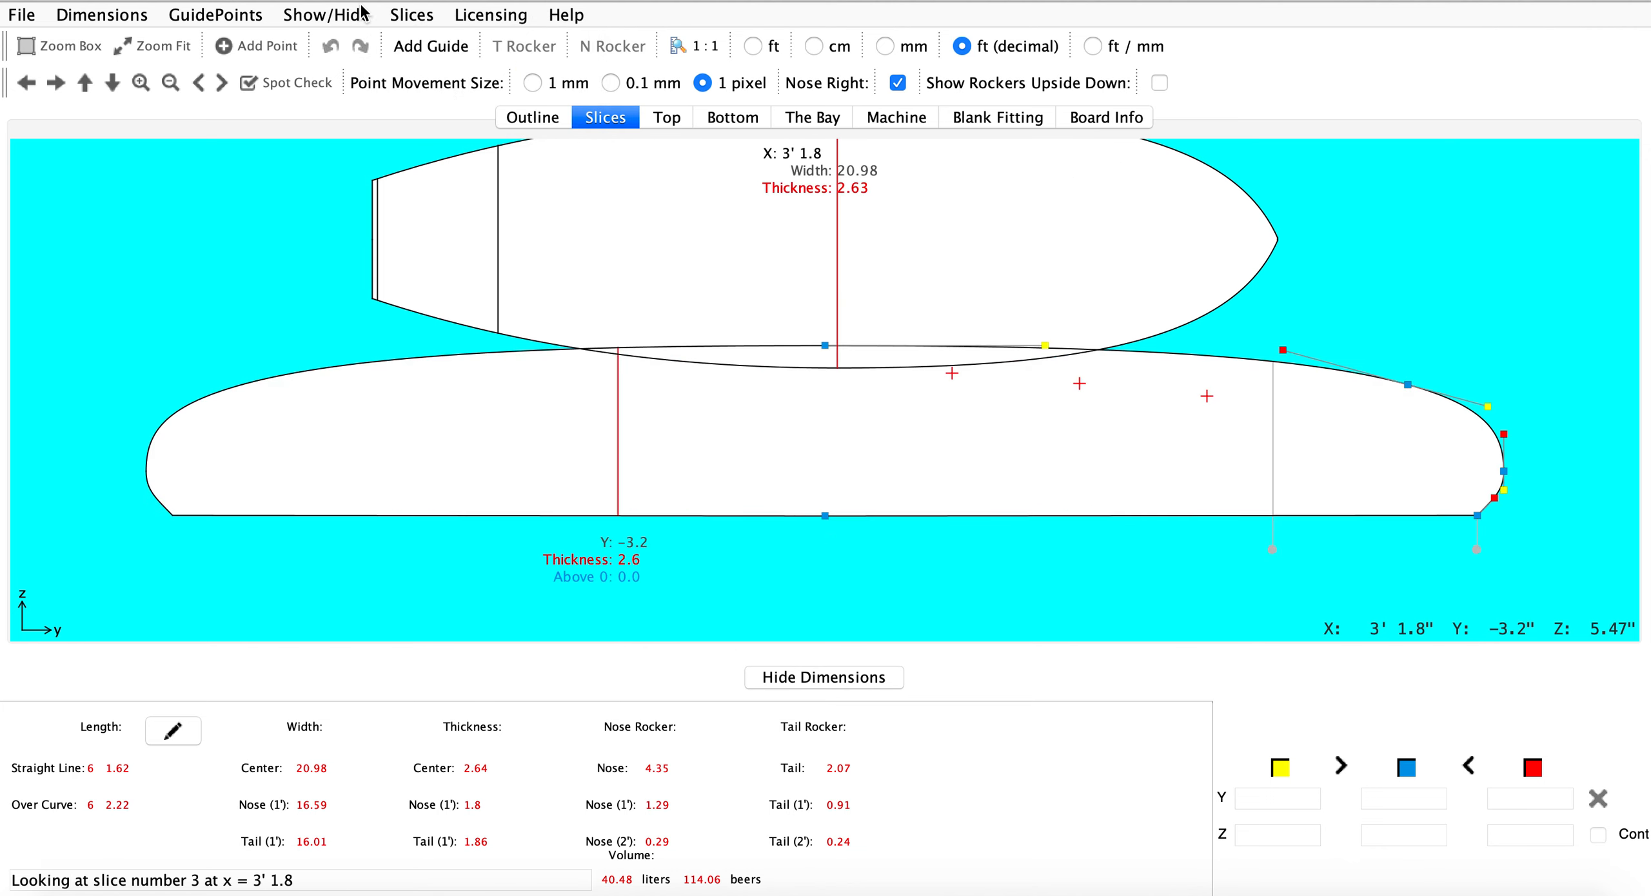
click(411, 14)
click(445, 85)
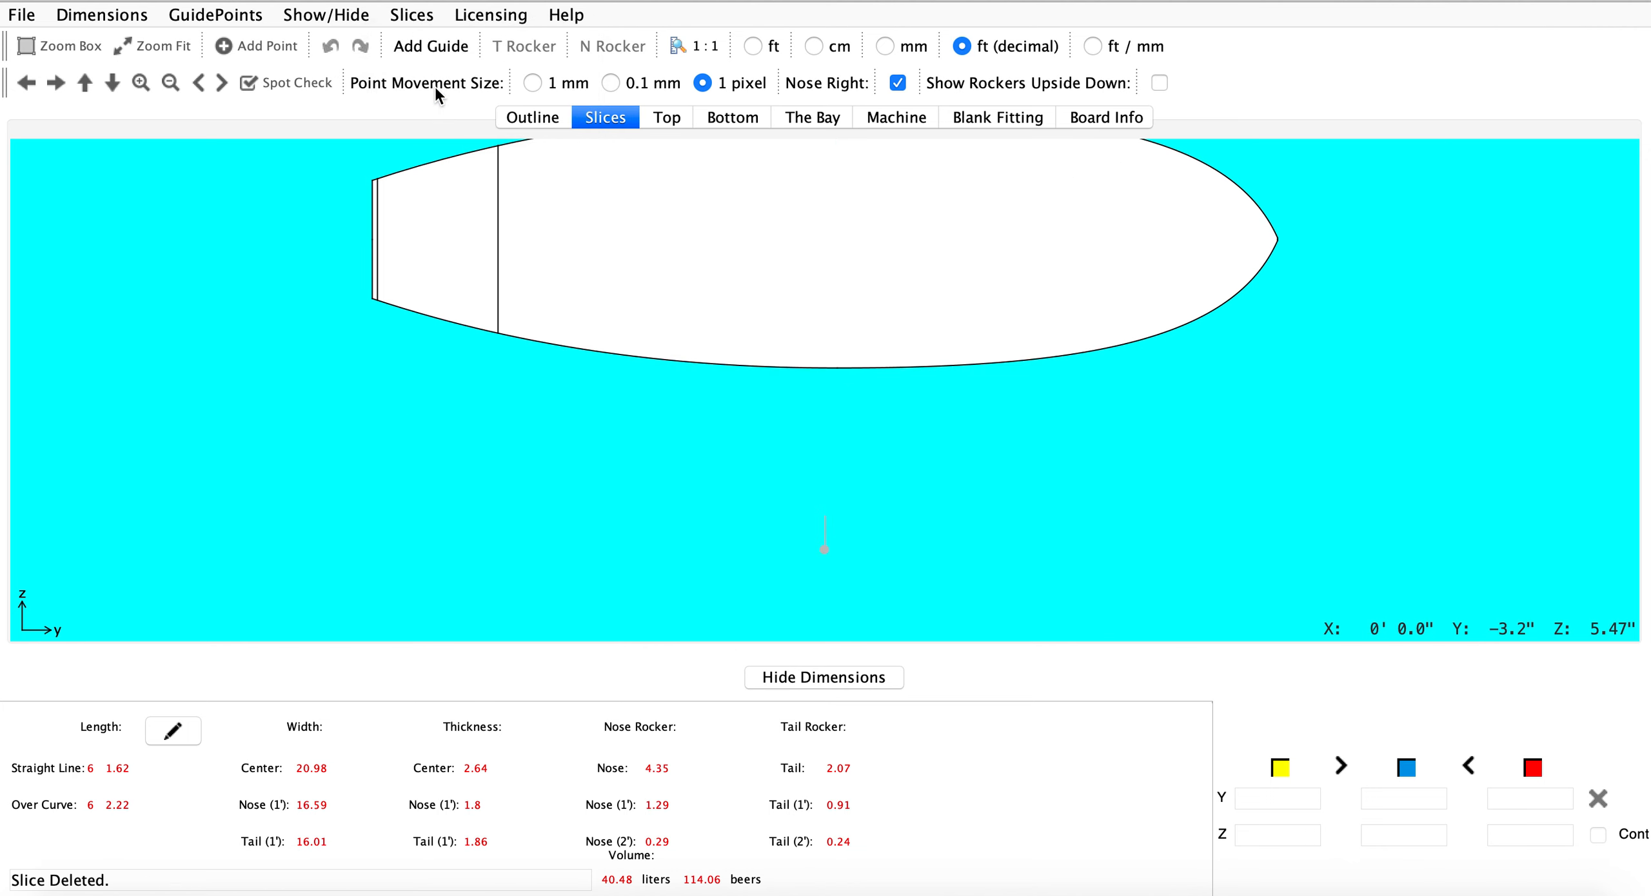
click(494, 197)
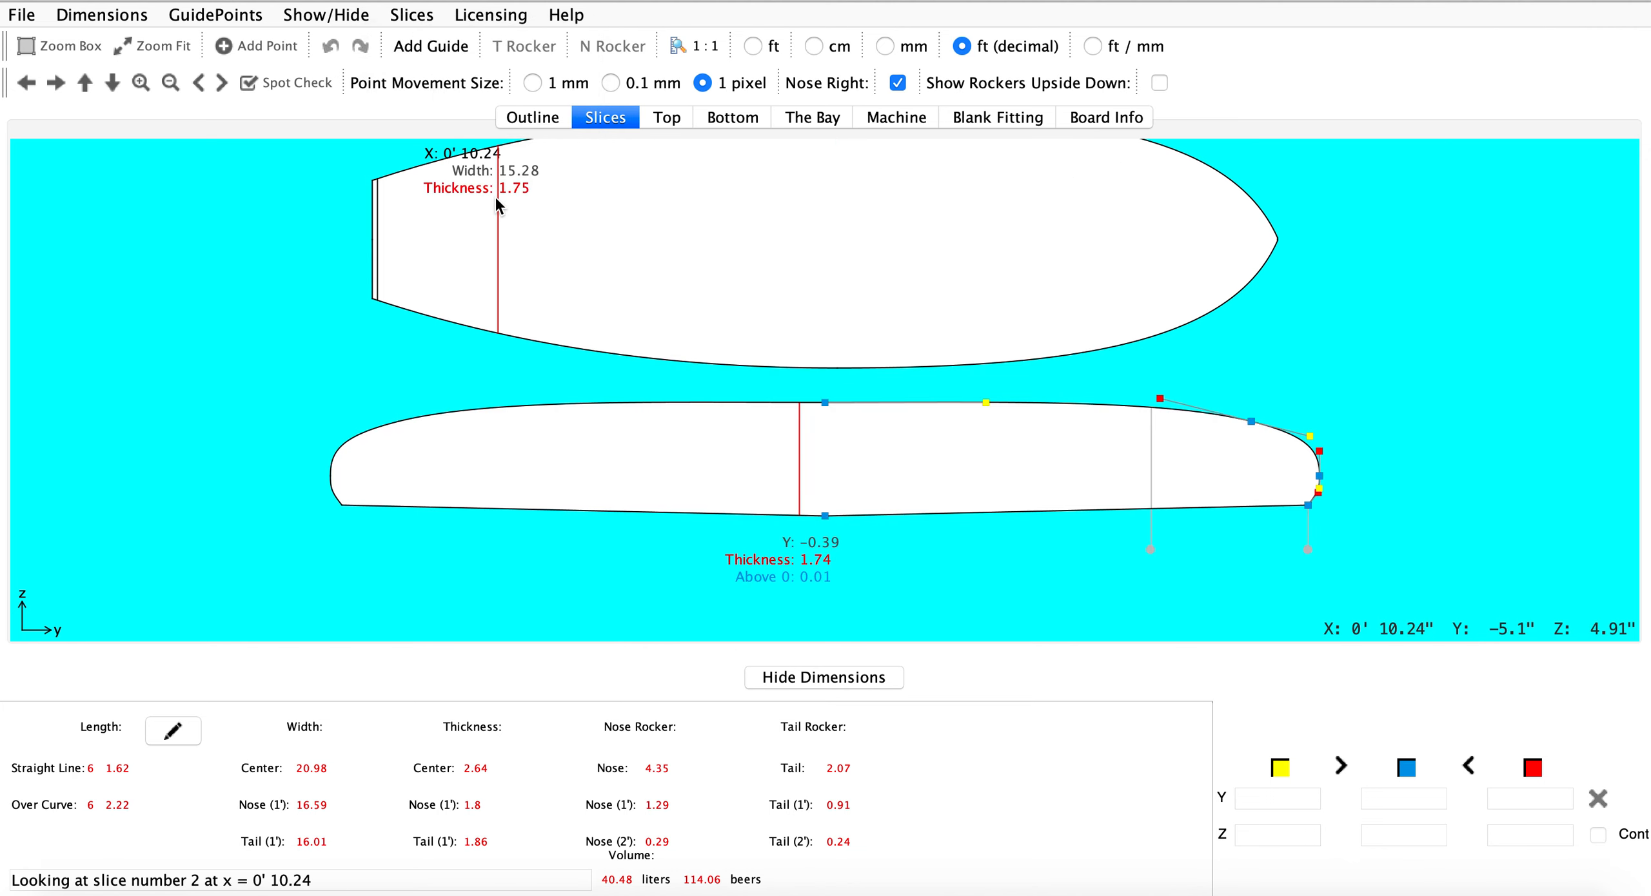
click(424, 19)
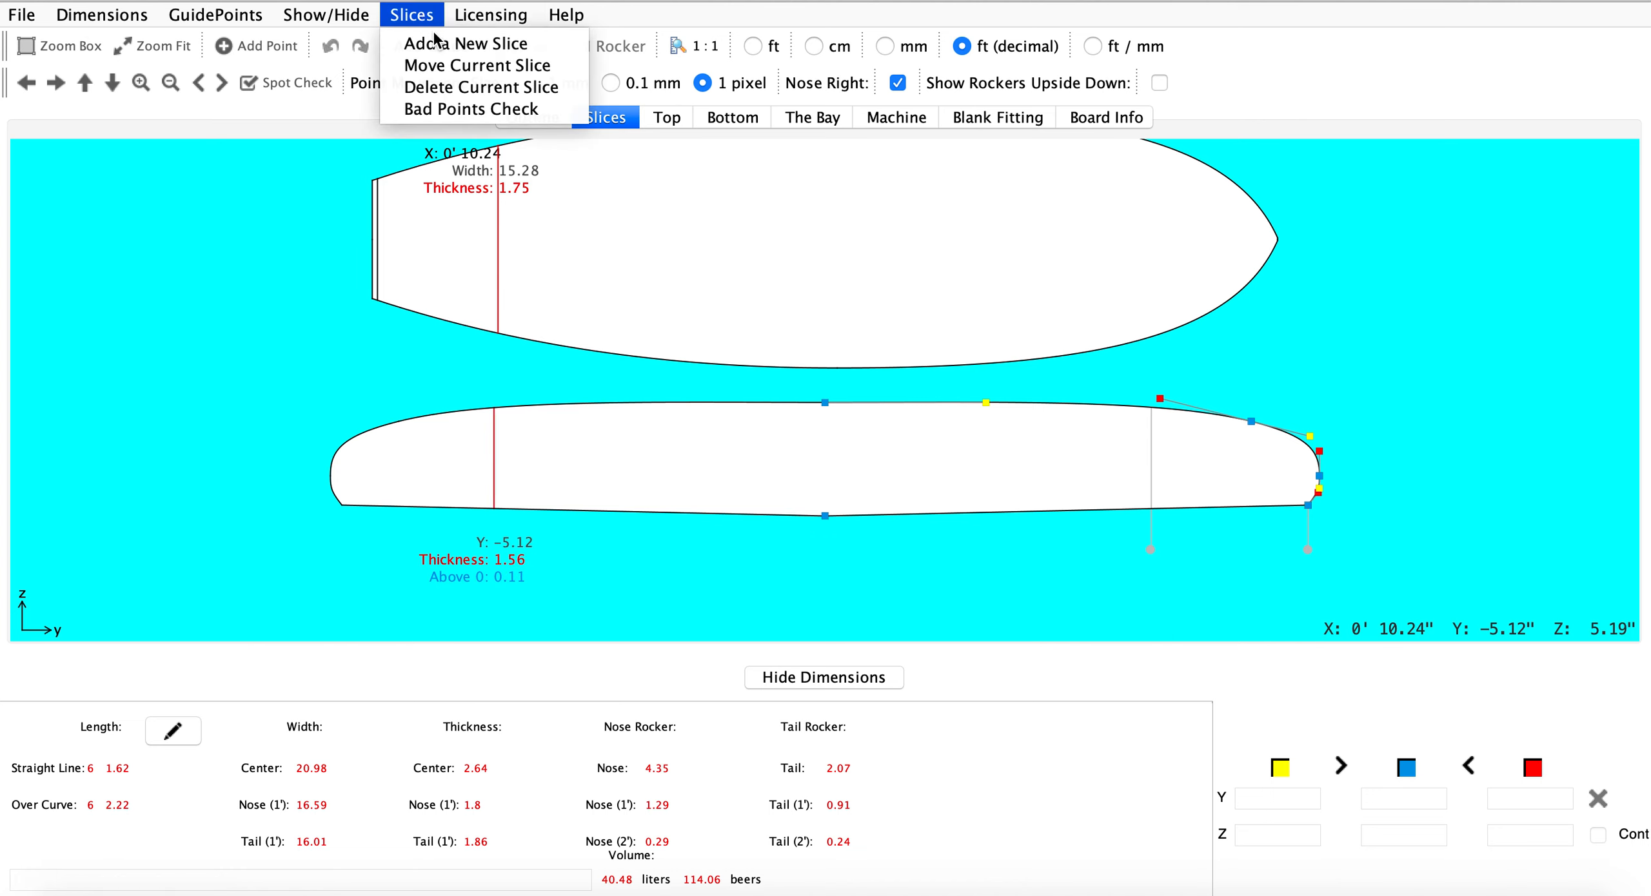
click(474, 89)
click(951, 500)
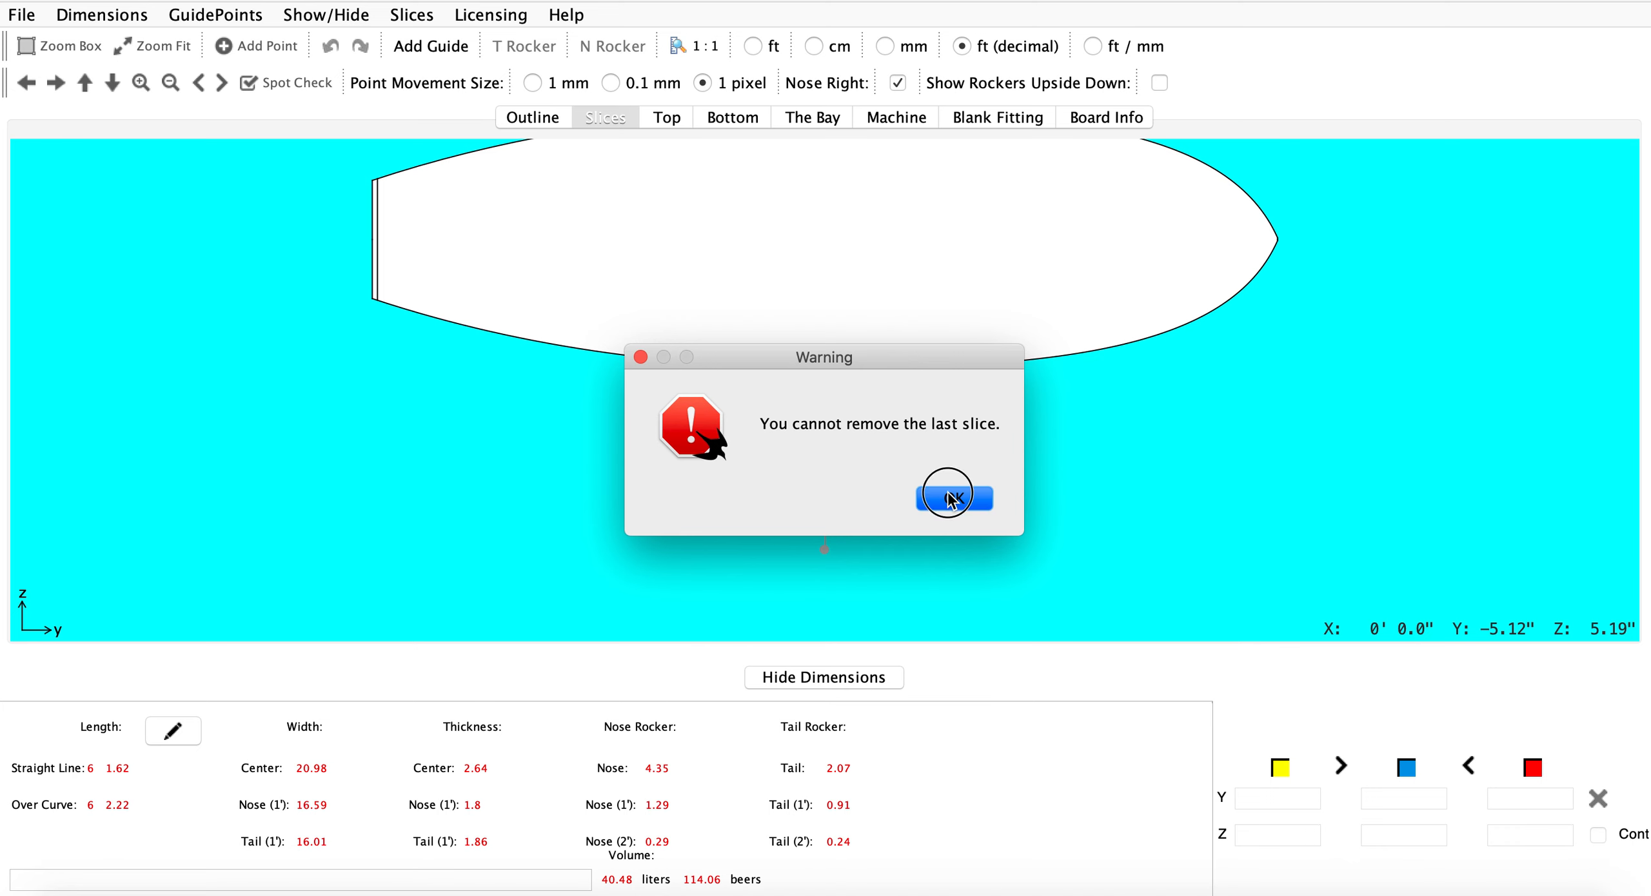
click(379, 267)
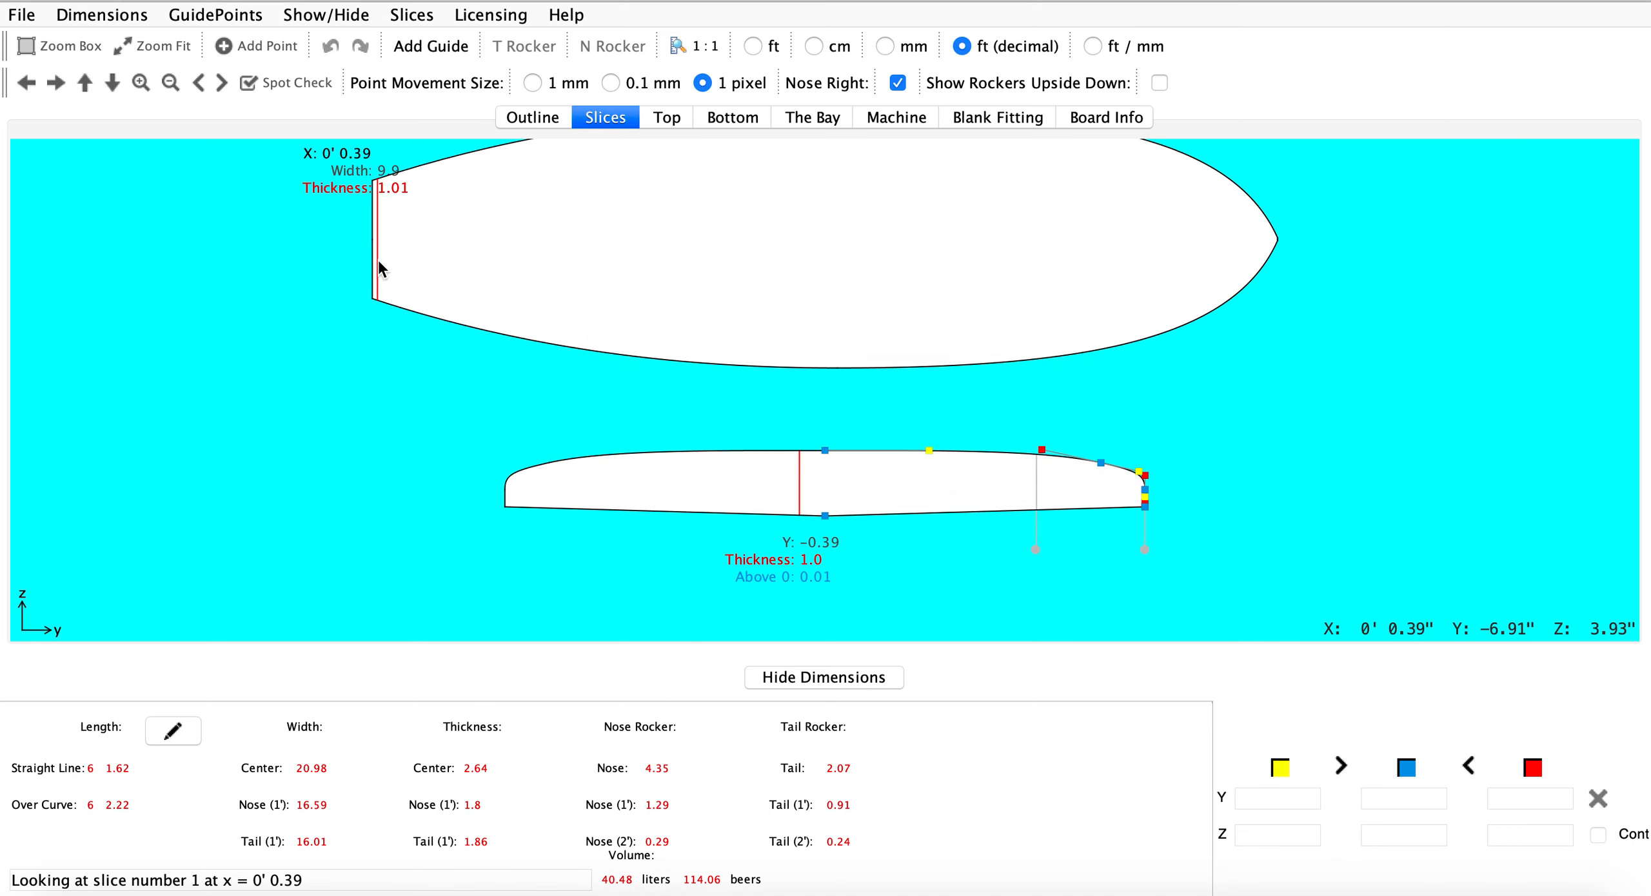
Set the board's length to 3 ft 1.62 in, its width to 14 in and its thickness to 2 in
click(530, 119)
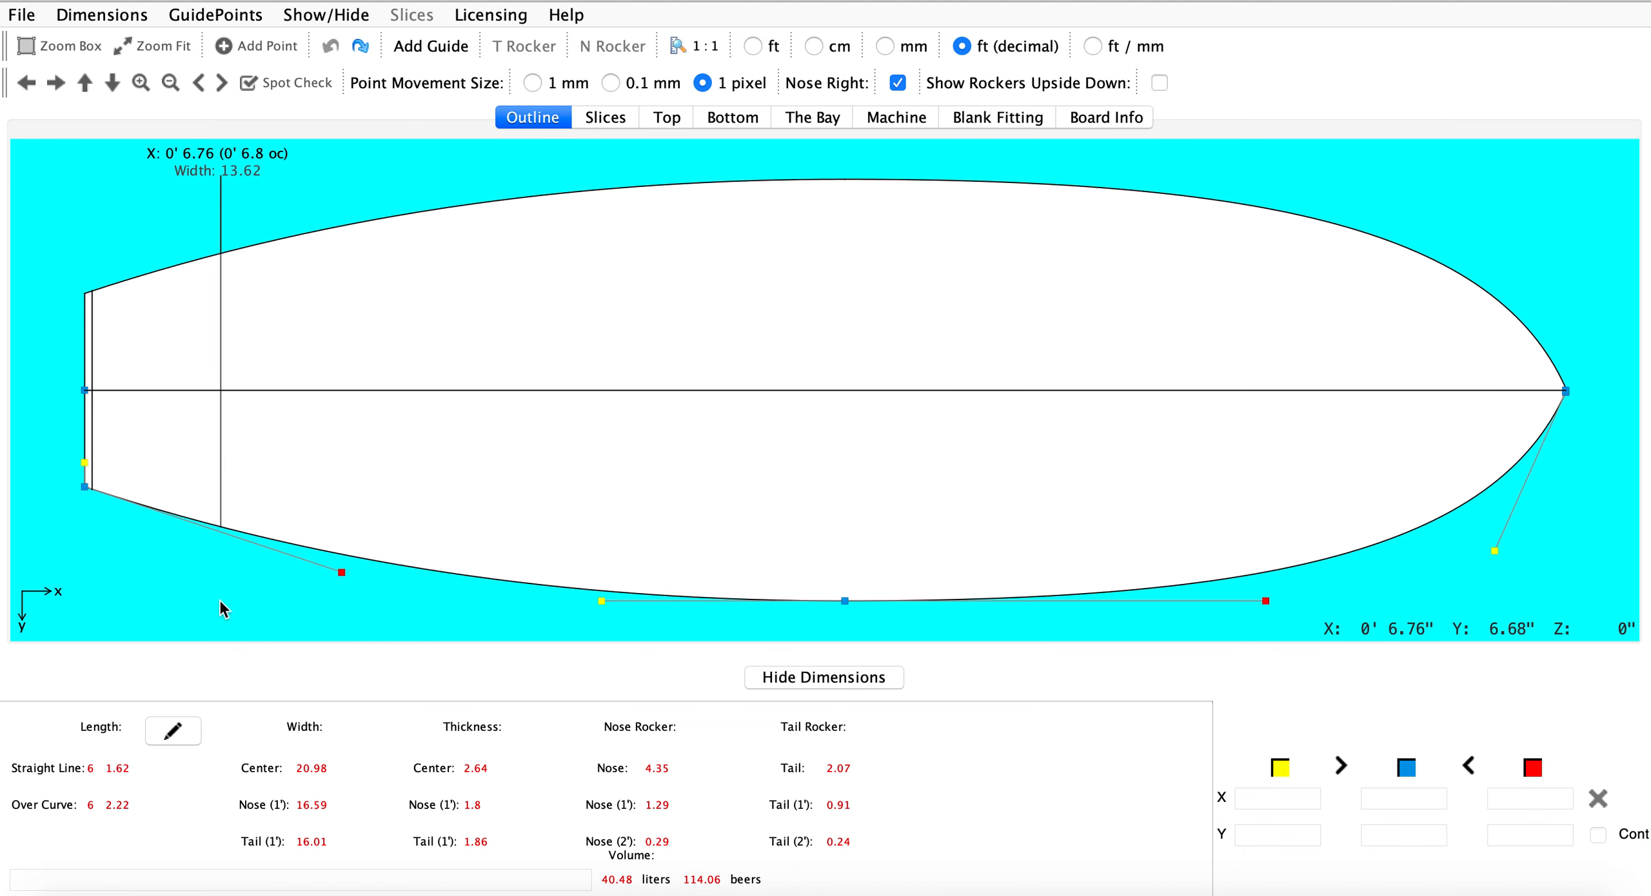
click(173, 731)
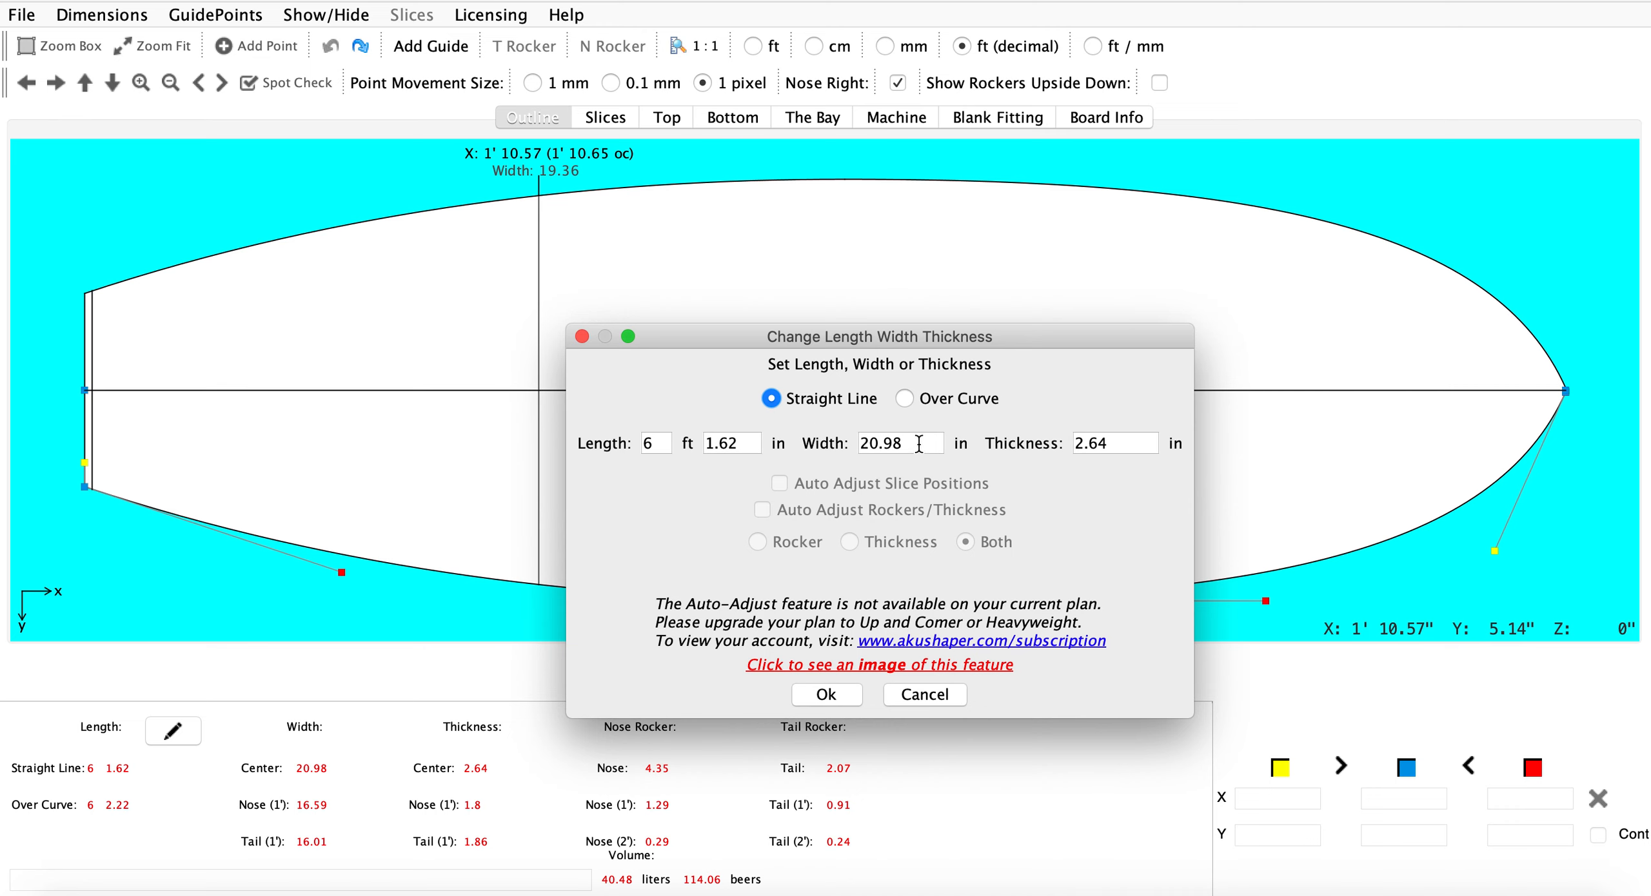
click(662, 443)
text(3)
click(931, 445)
click(1111, 444)
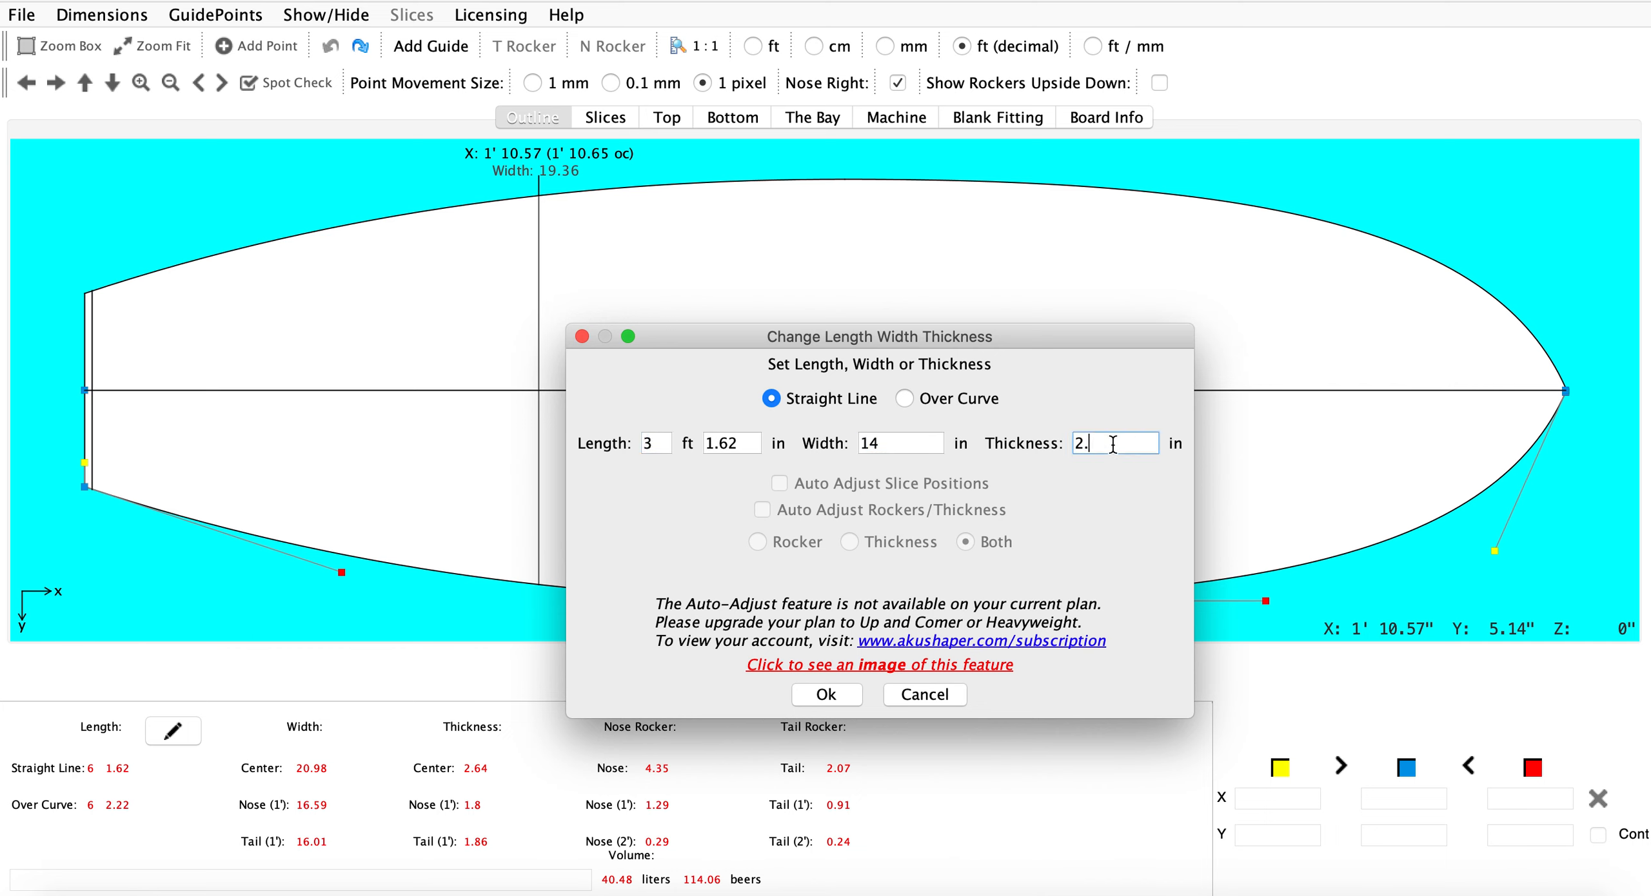
click(821, 693)
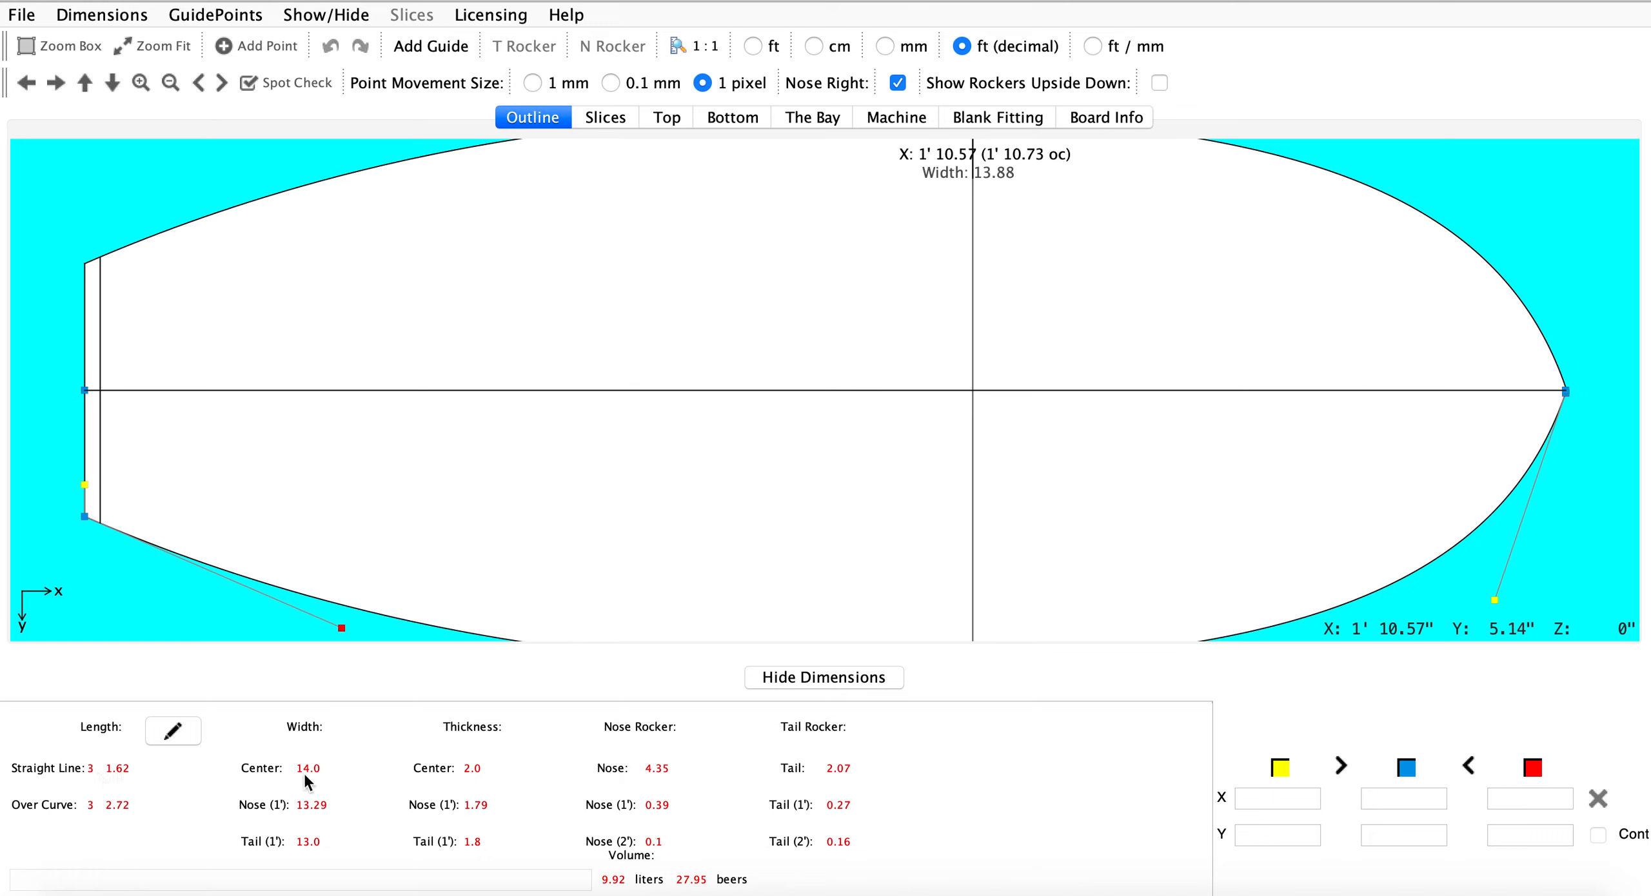
Set the board's length to 2 ft 1.62 in and its width to 10 in
click(173, 731)
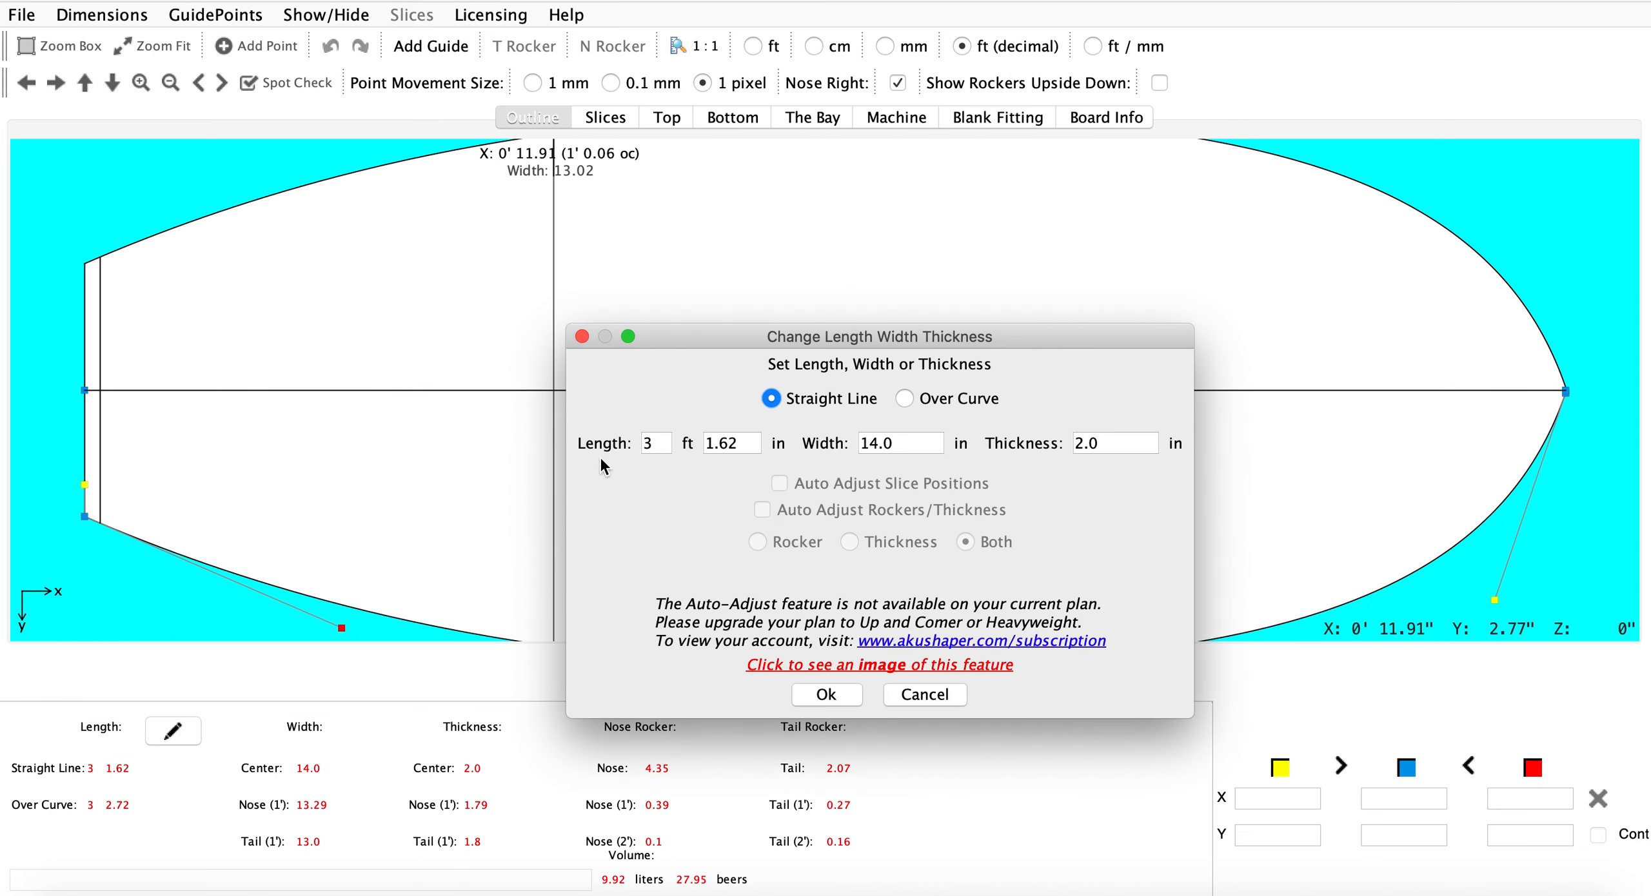
click(662, 444)
click(916, 443)
click(826, 695)
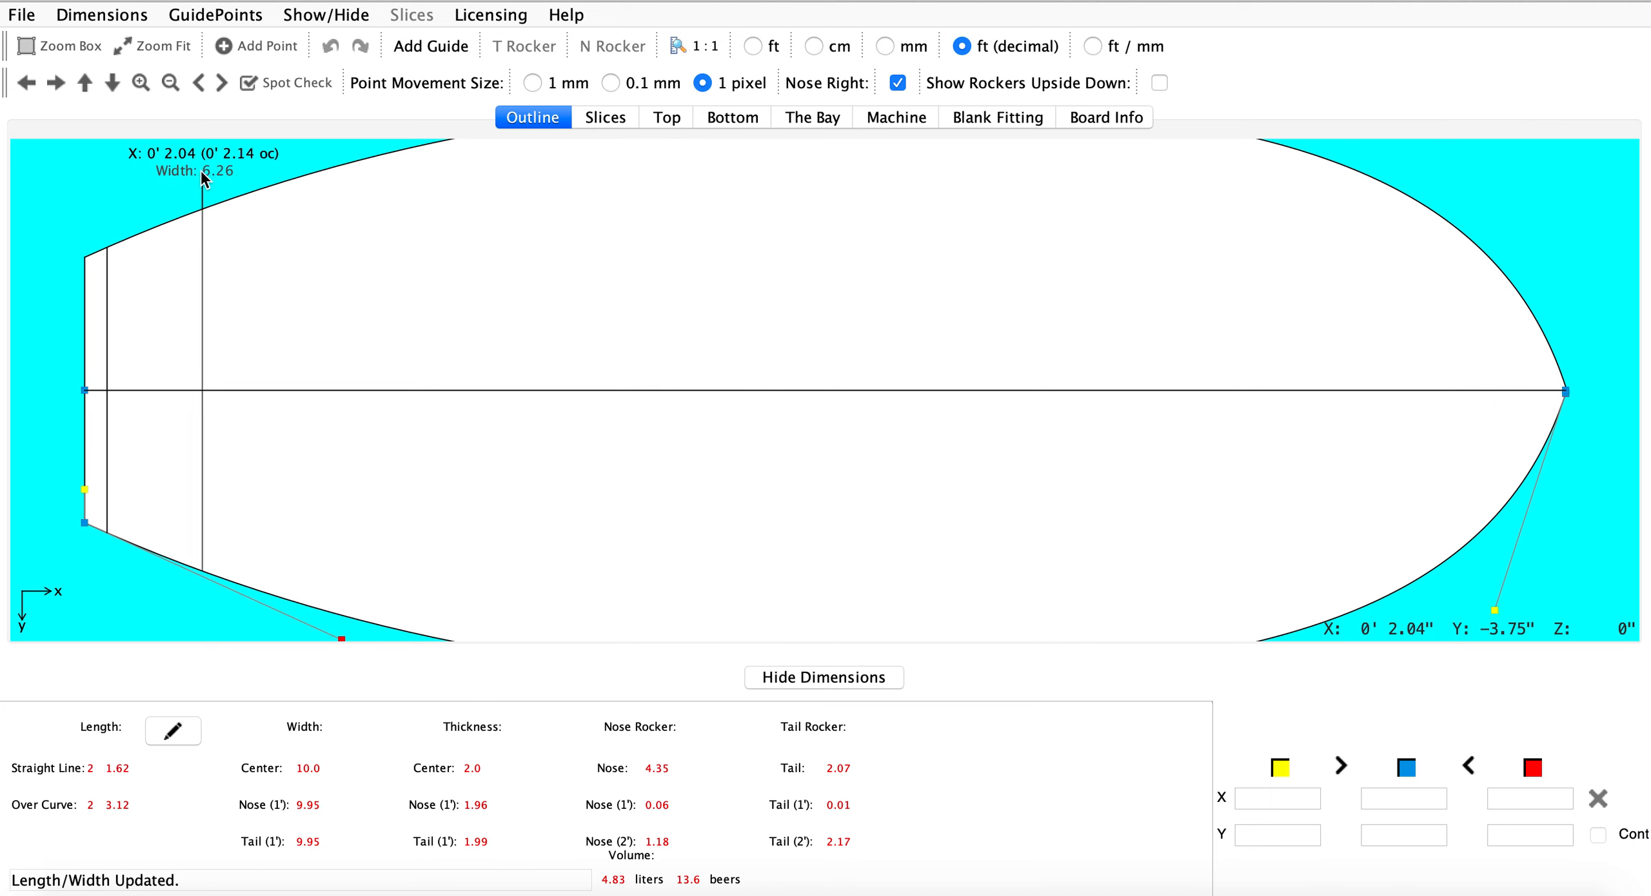
Examine the shortened board's full outline and inspect its shape in 3D from a farther distance and another angle
click(170, 82)
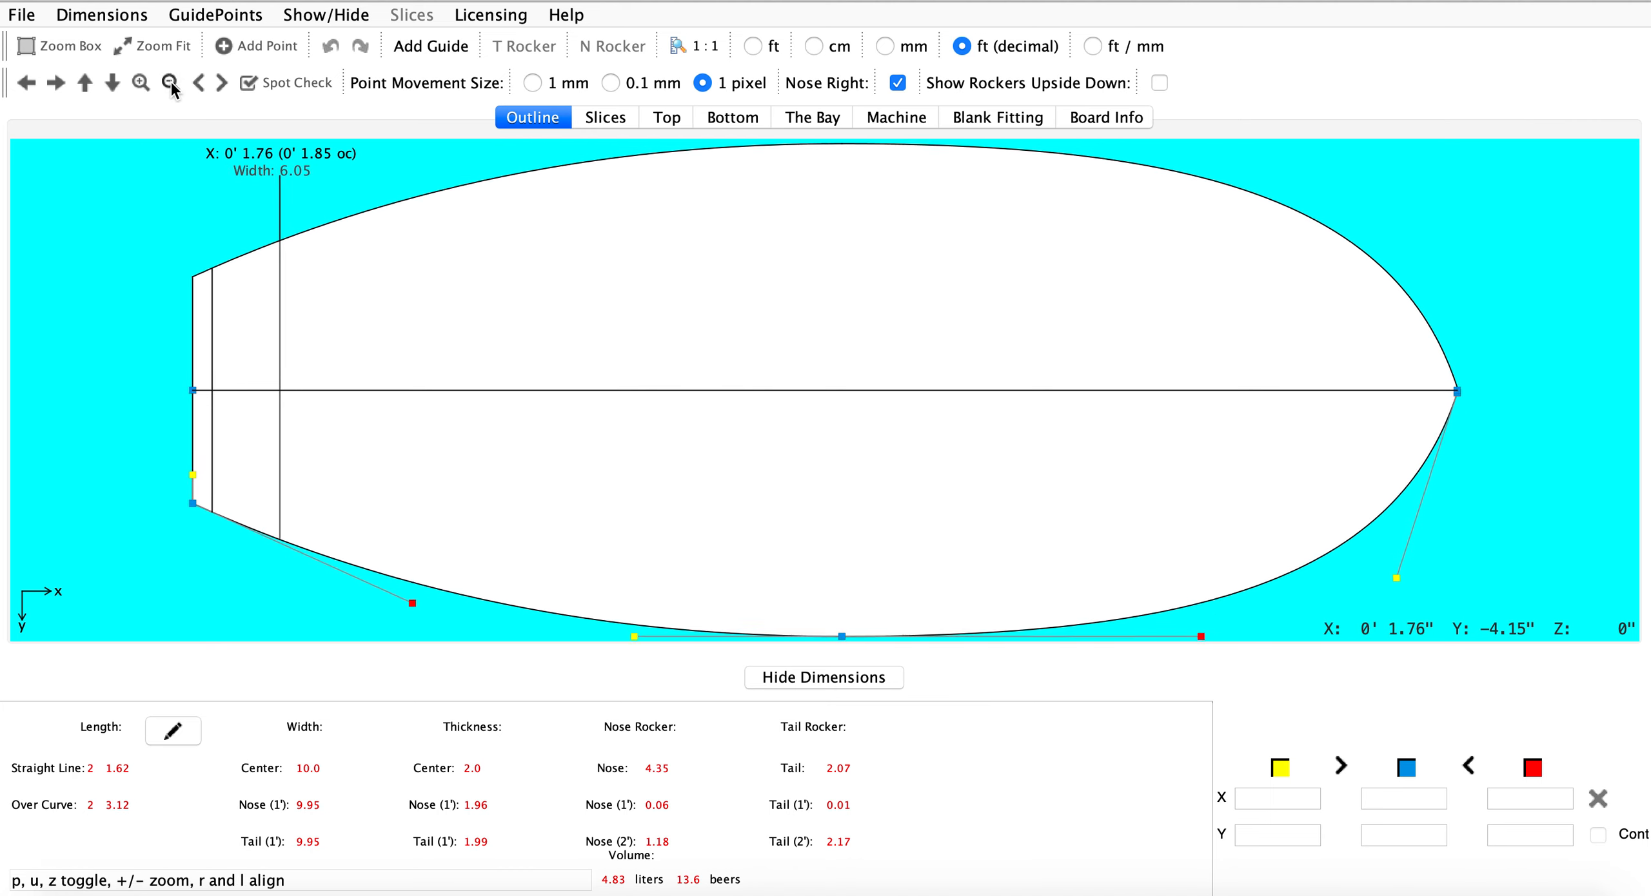
click(171, 84)
click(171, 83)
click(171, 84)
click(170, 83)
click(171, 84)
click(171, 84)
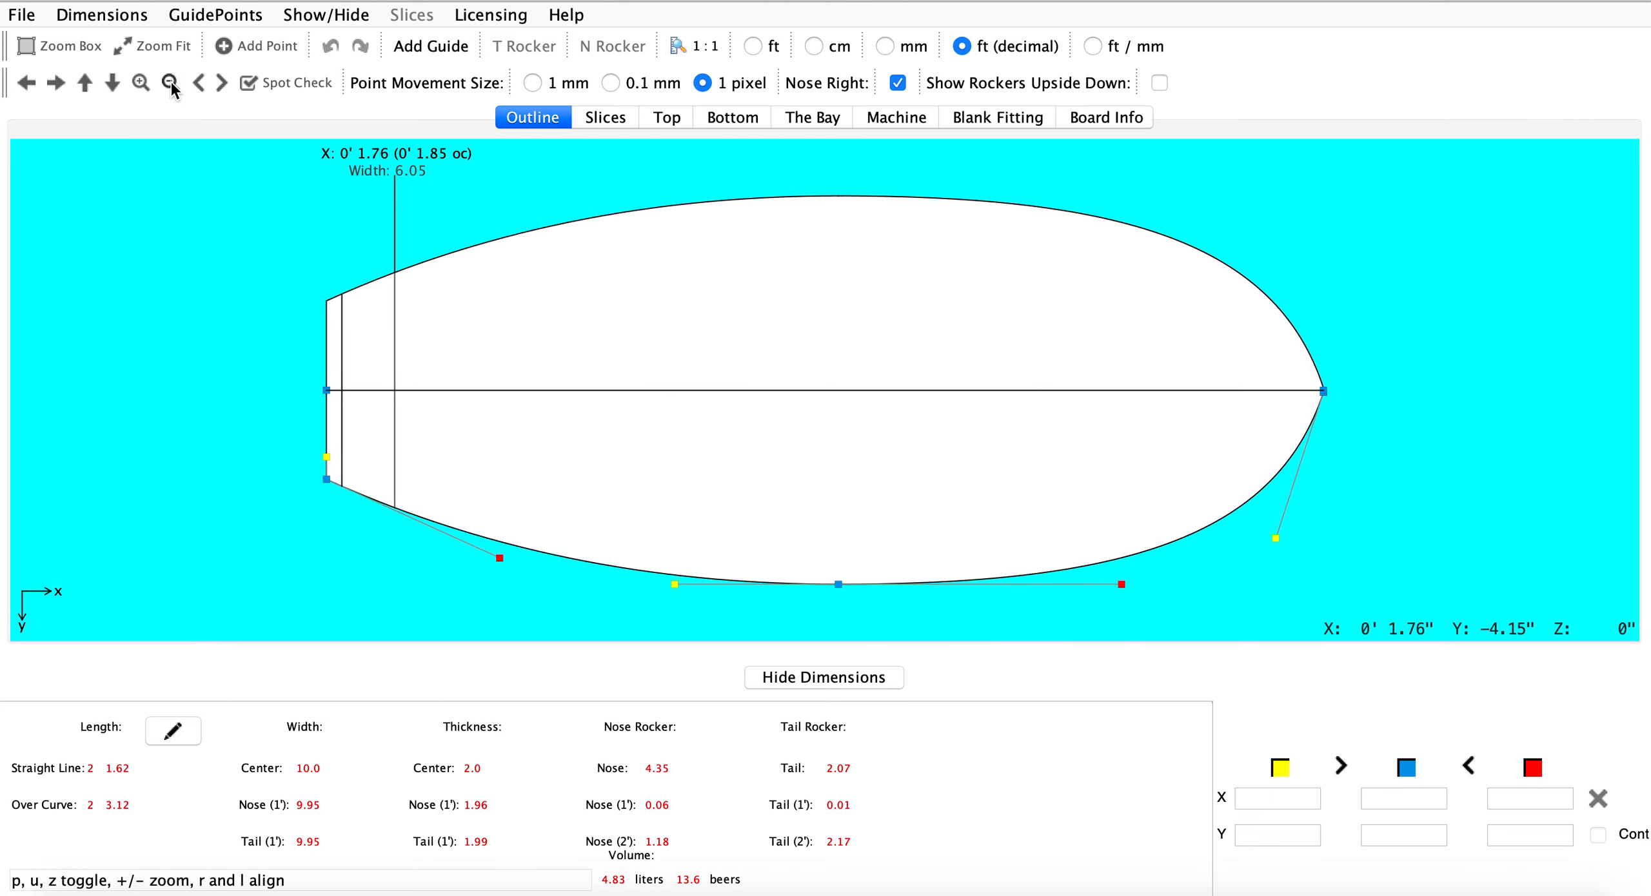
click(171, 83)
click(171, 84)
click(170, 84)
click(171, 84)
click(171, 83)
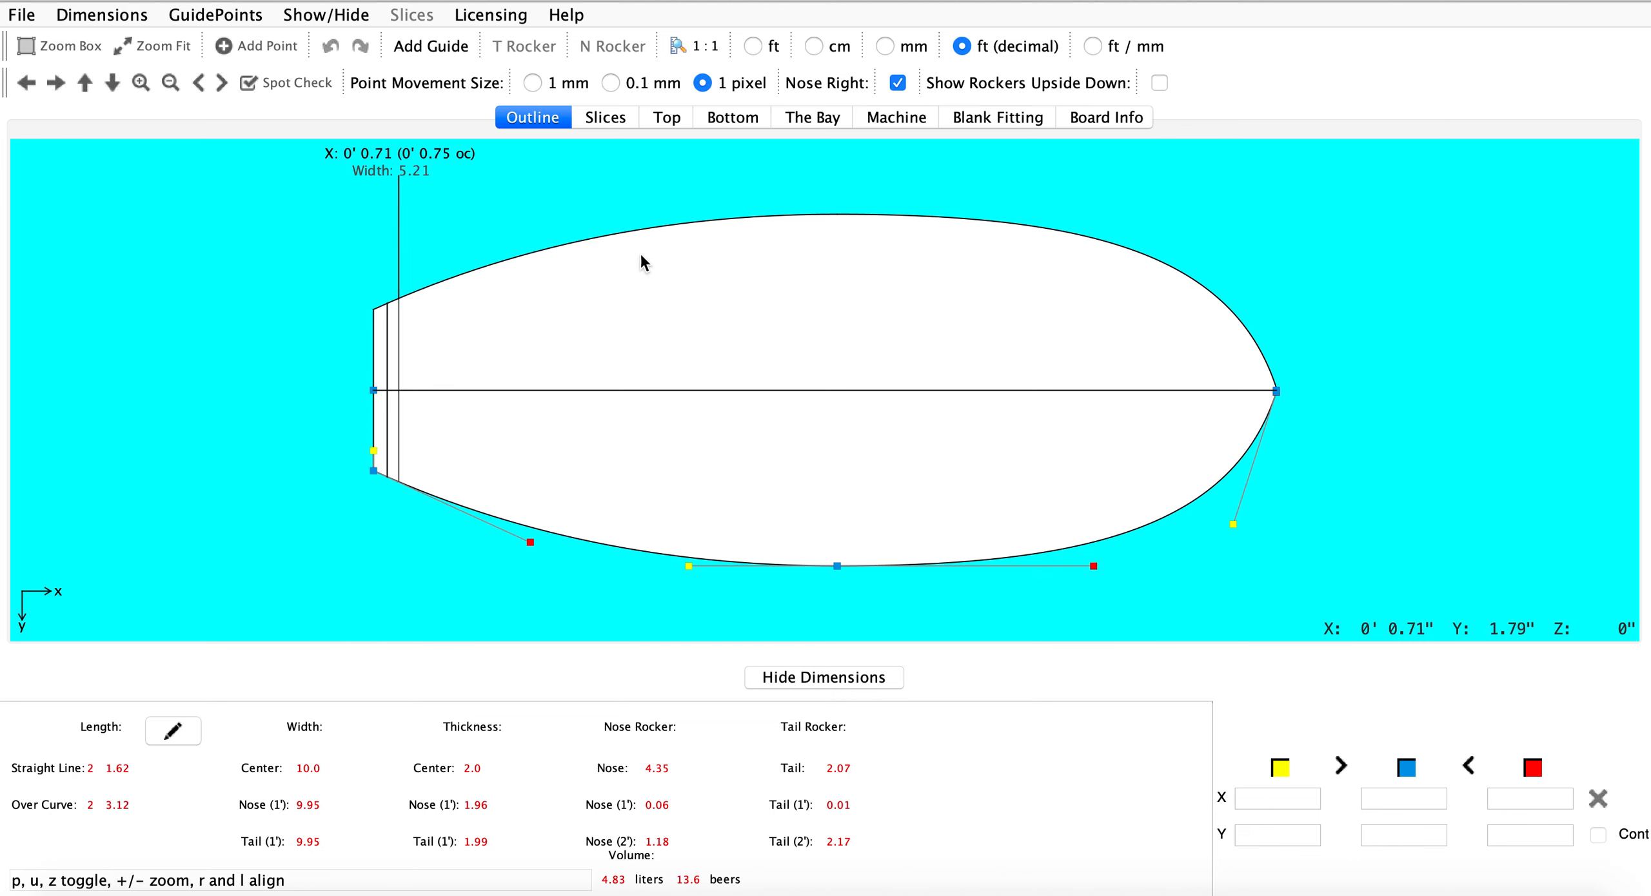
click(815, 118)
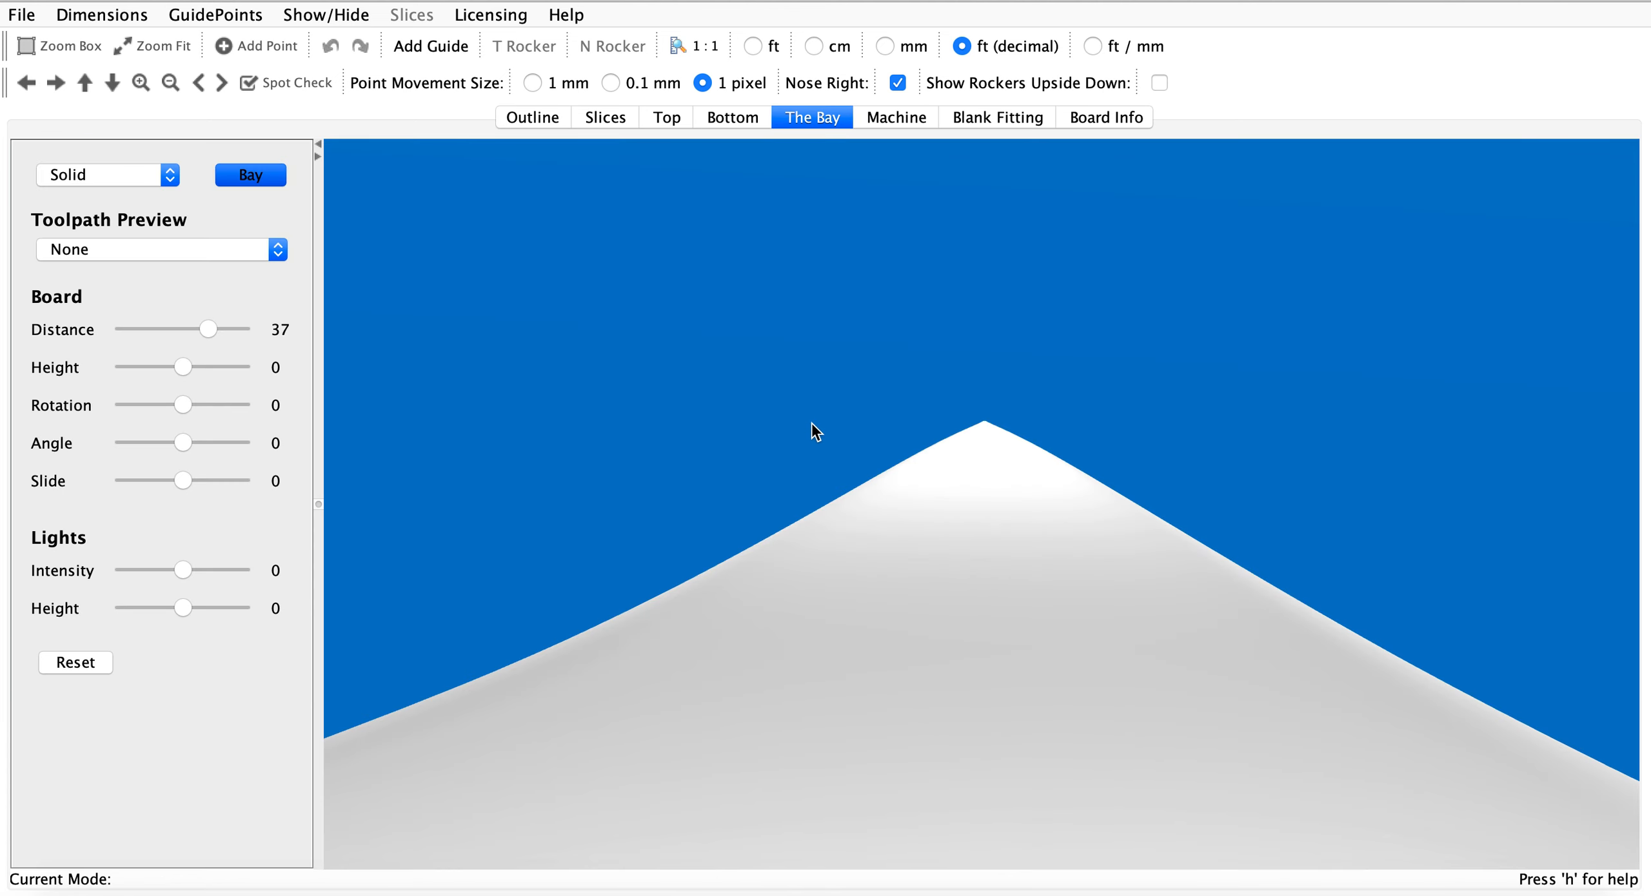
drag(207, 330, 113, 328)
drag(902, 316, 1259, 350)
Move the outline's tail corner outward to Y 3.39 in and smooth the rear curve by adjusting the wide point and tail handle
click(532, 121)
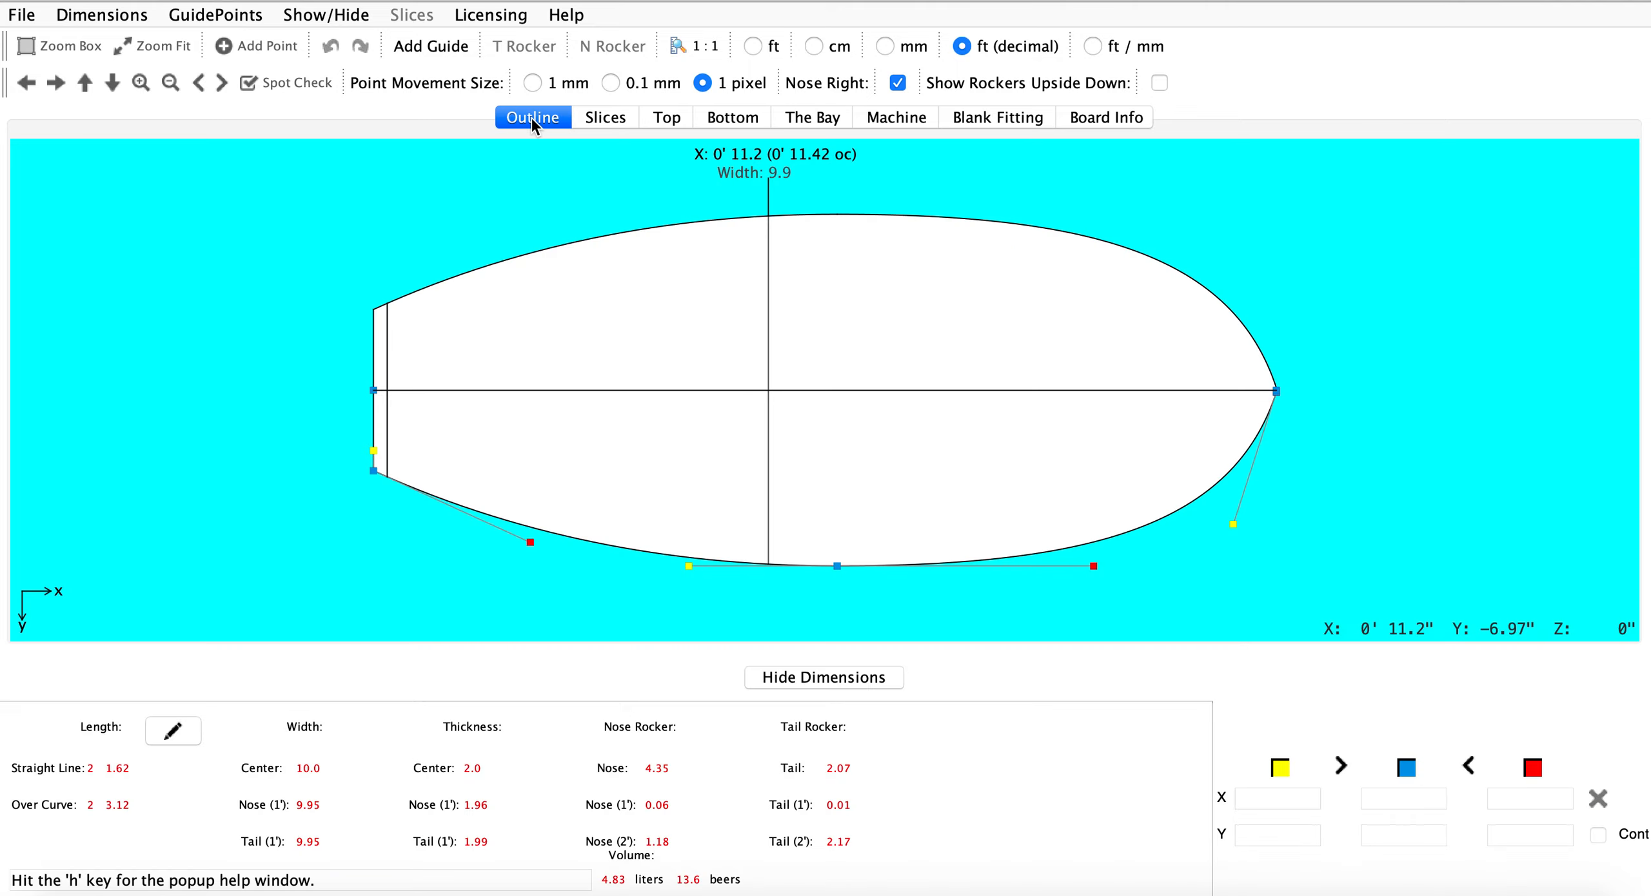
drag(374, 480, 374, 515)
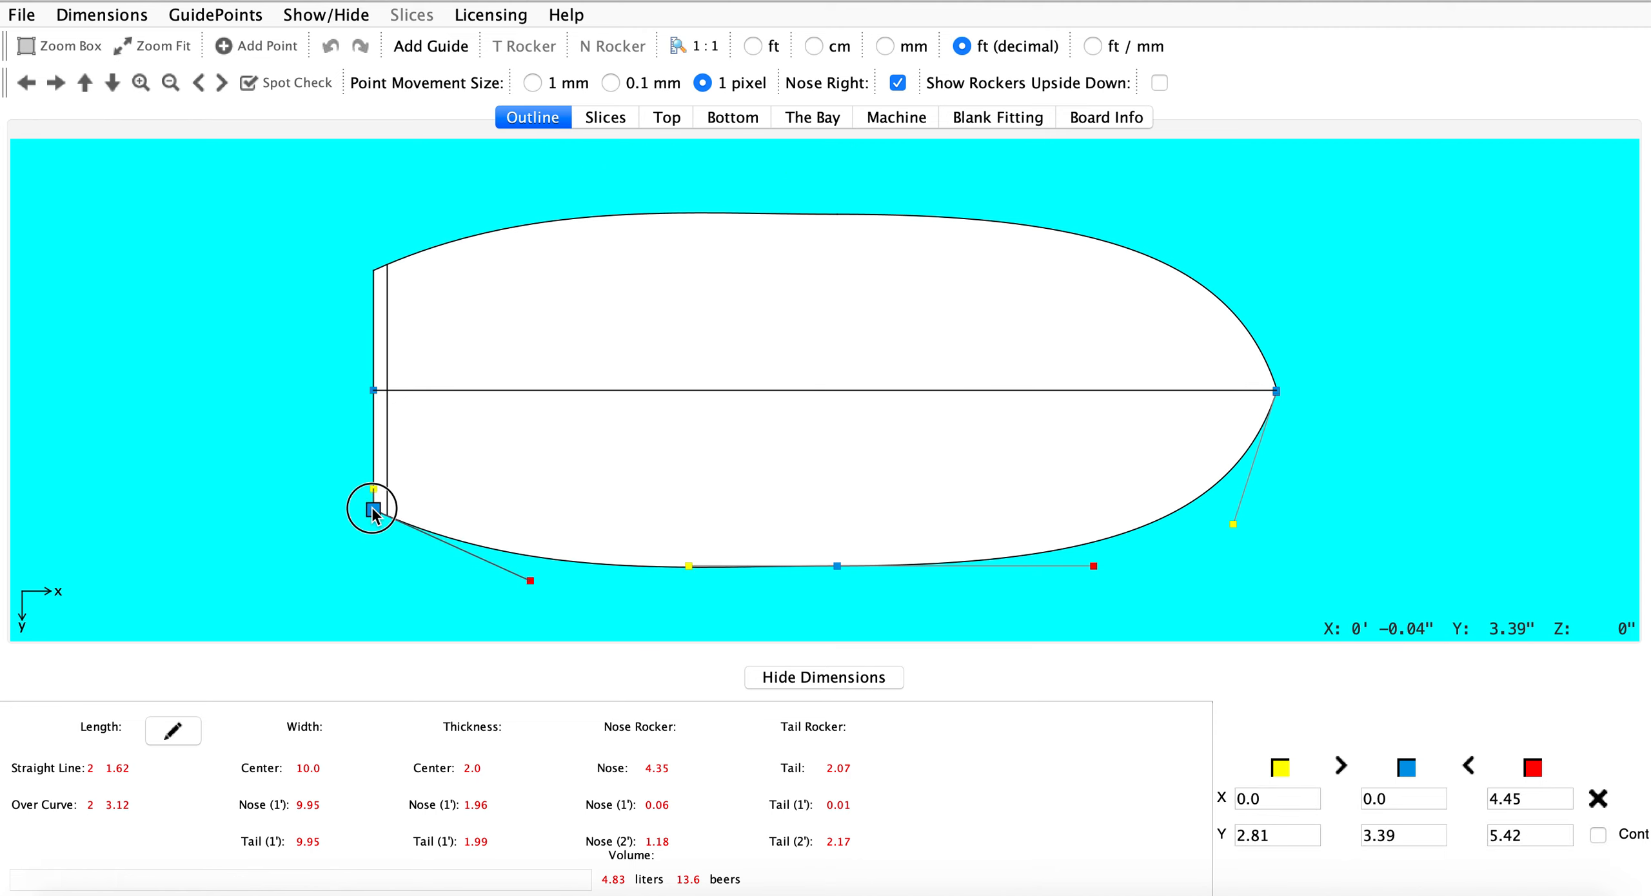
click(838, 566)
drag(839, 567, 834, 567)
drag(529, 580, 531, 569)
click(1440, 315)
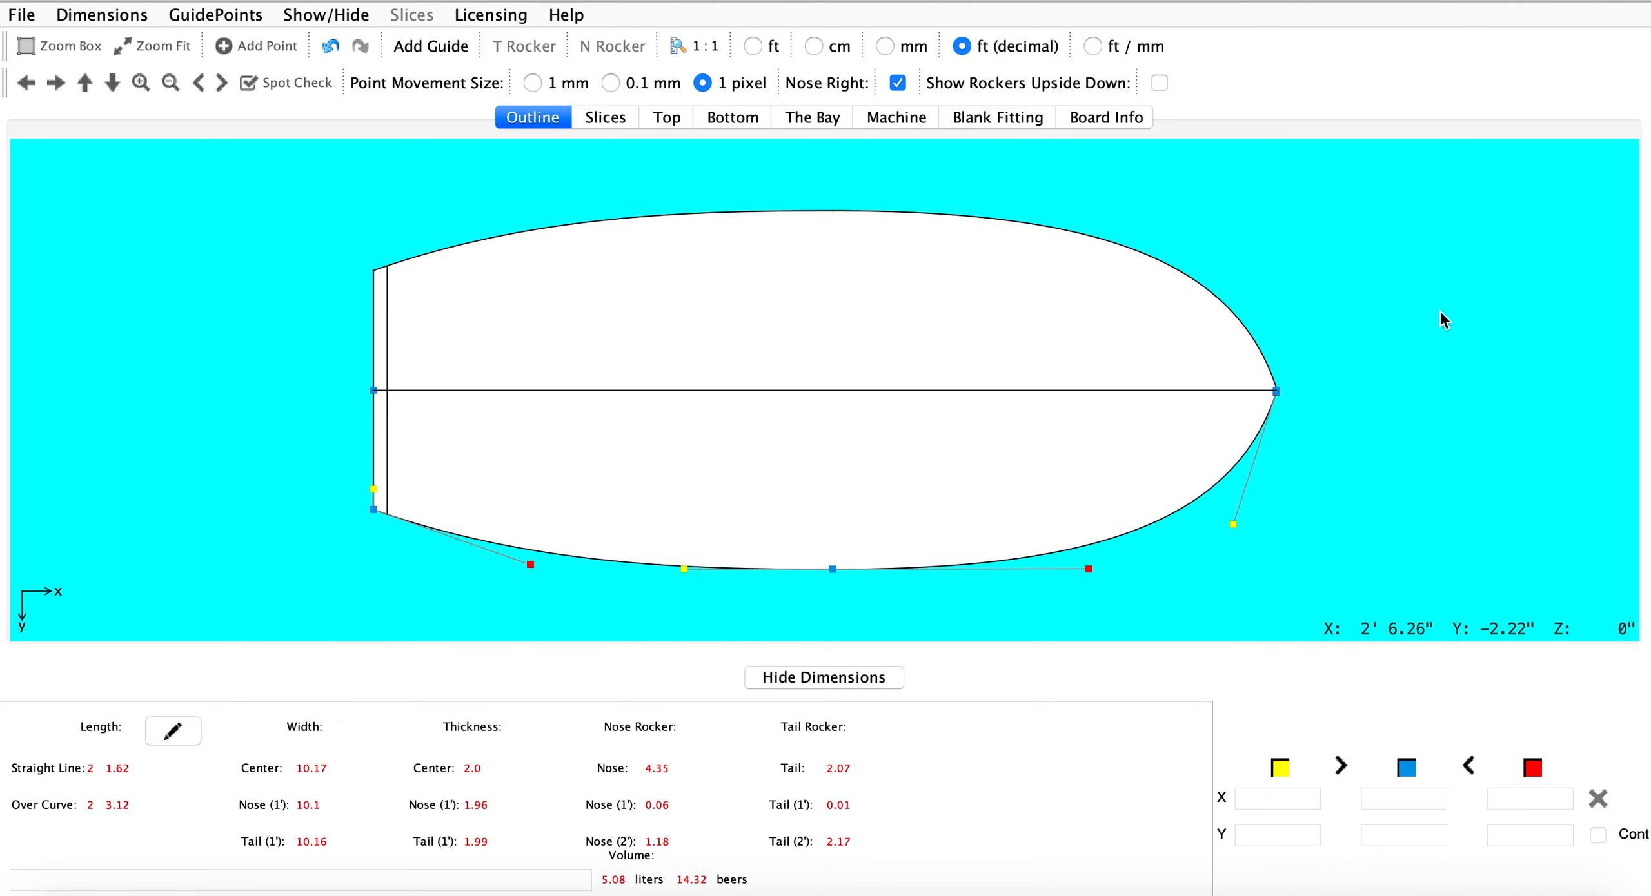
Widen the tail corner to Y 3.75 in and reposition its curve handle at about X 5.23, Y 4.89 in
drag(530, 564, 558, 558)
drag(371, 509, 371, 522)
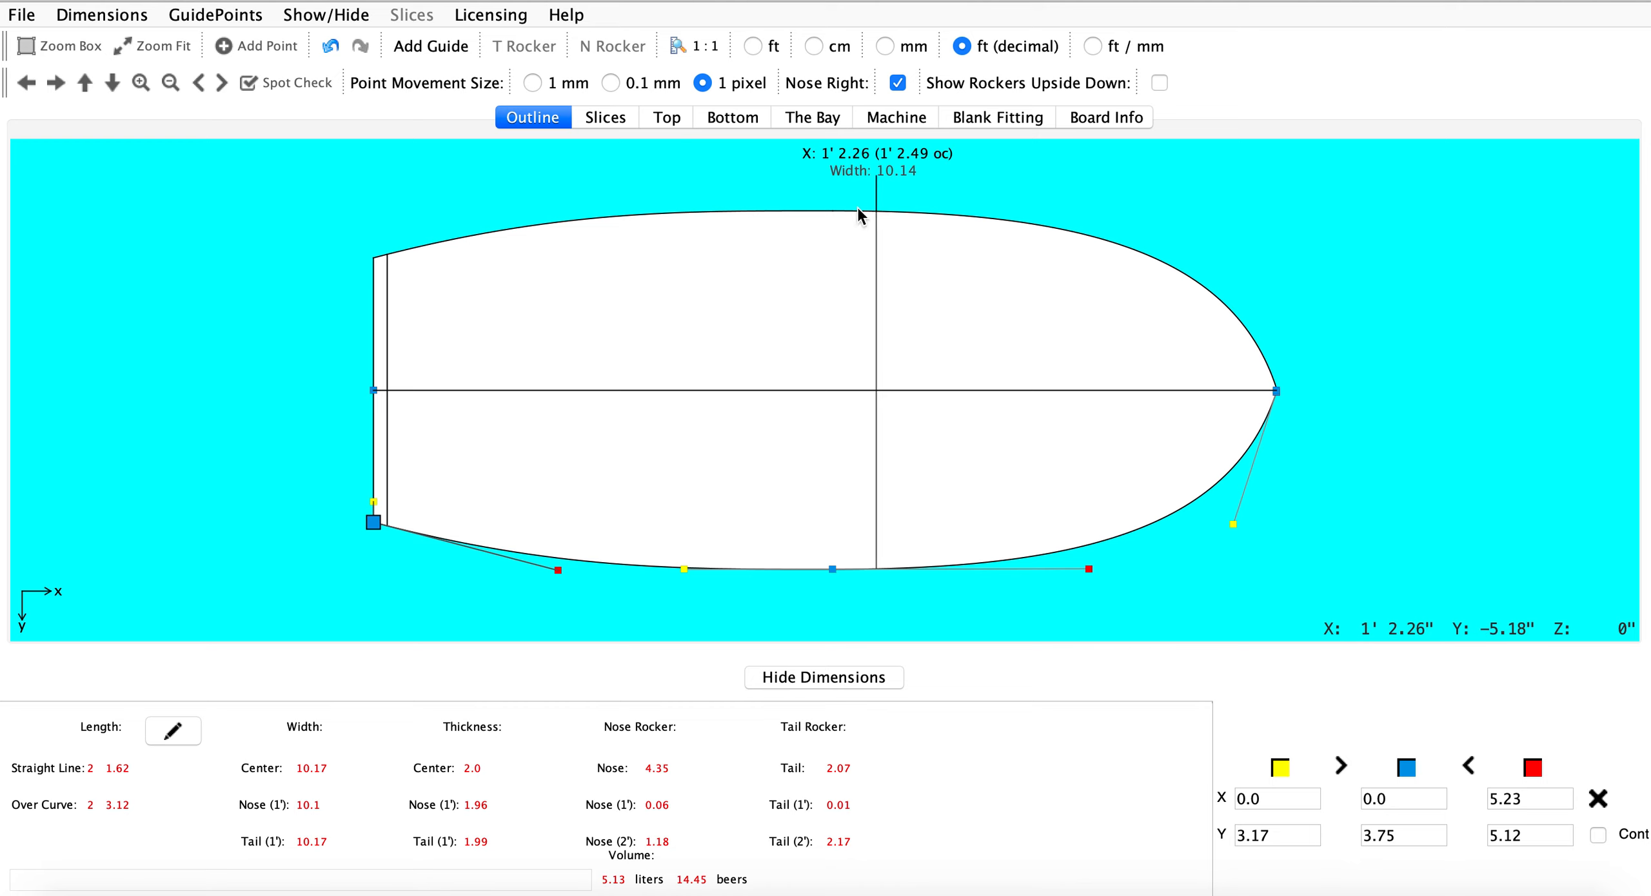
drag(558, 570, 559, 562)
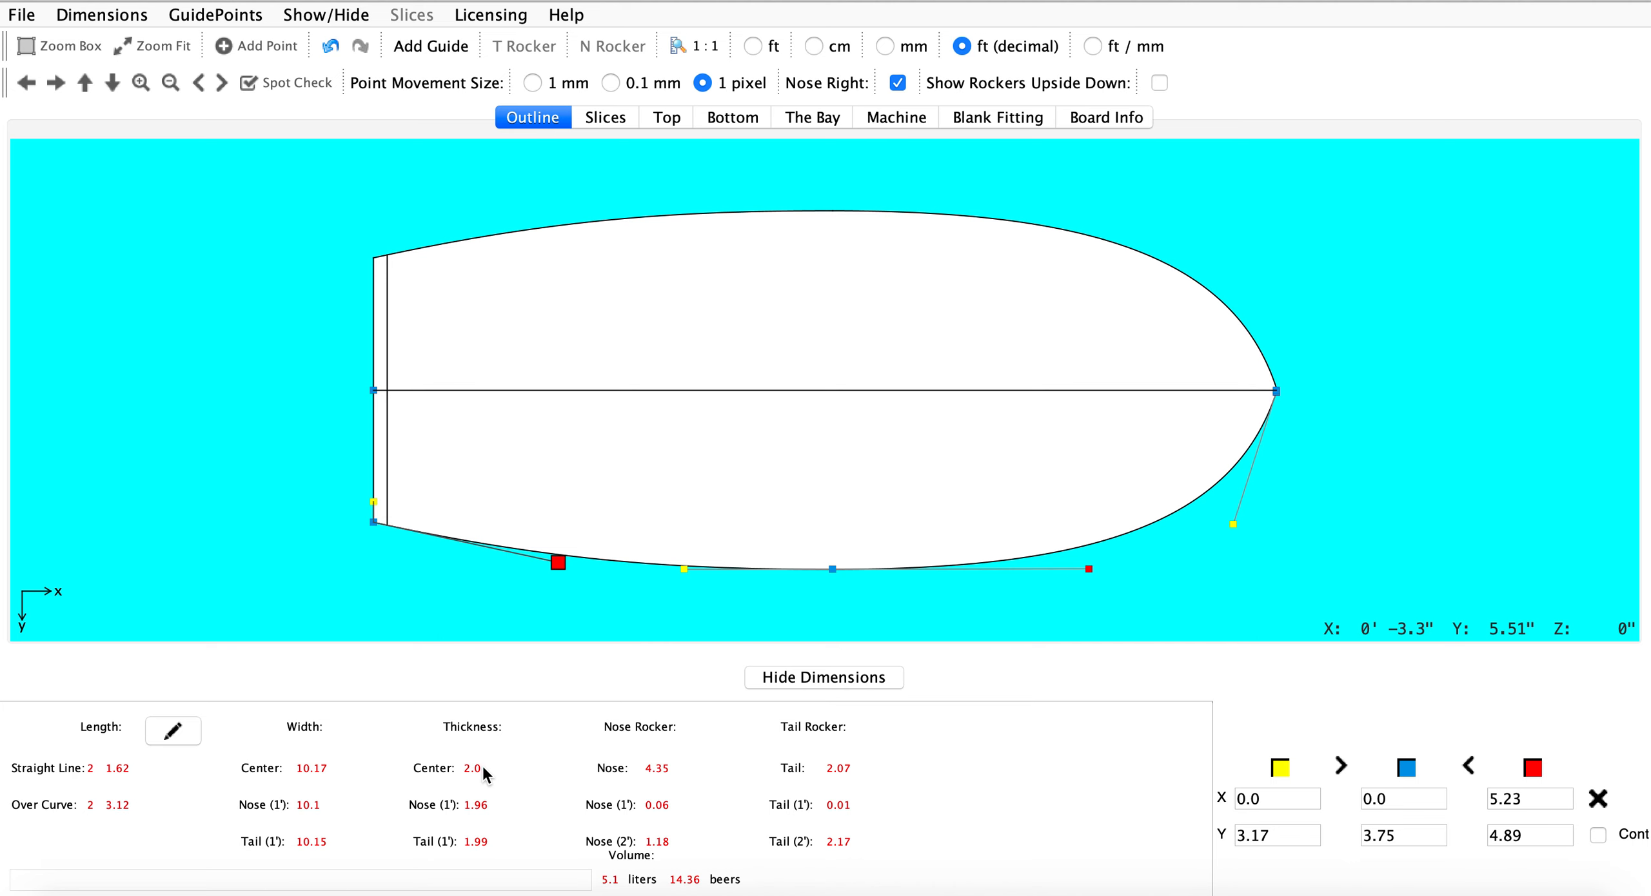
Add a new slice at X = 1 ft and lower the upper rail section of its profile
click(620, 117)
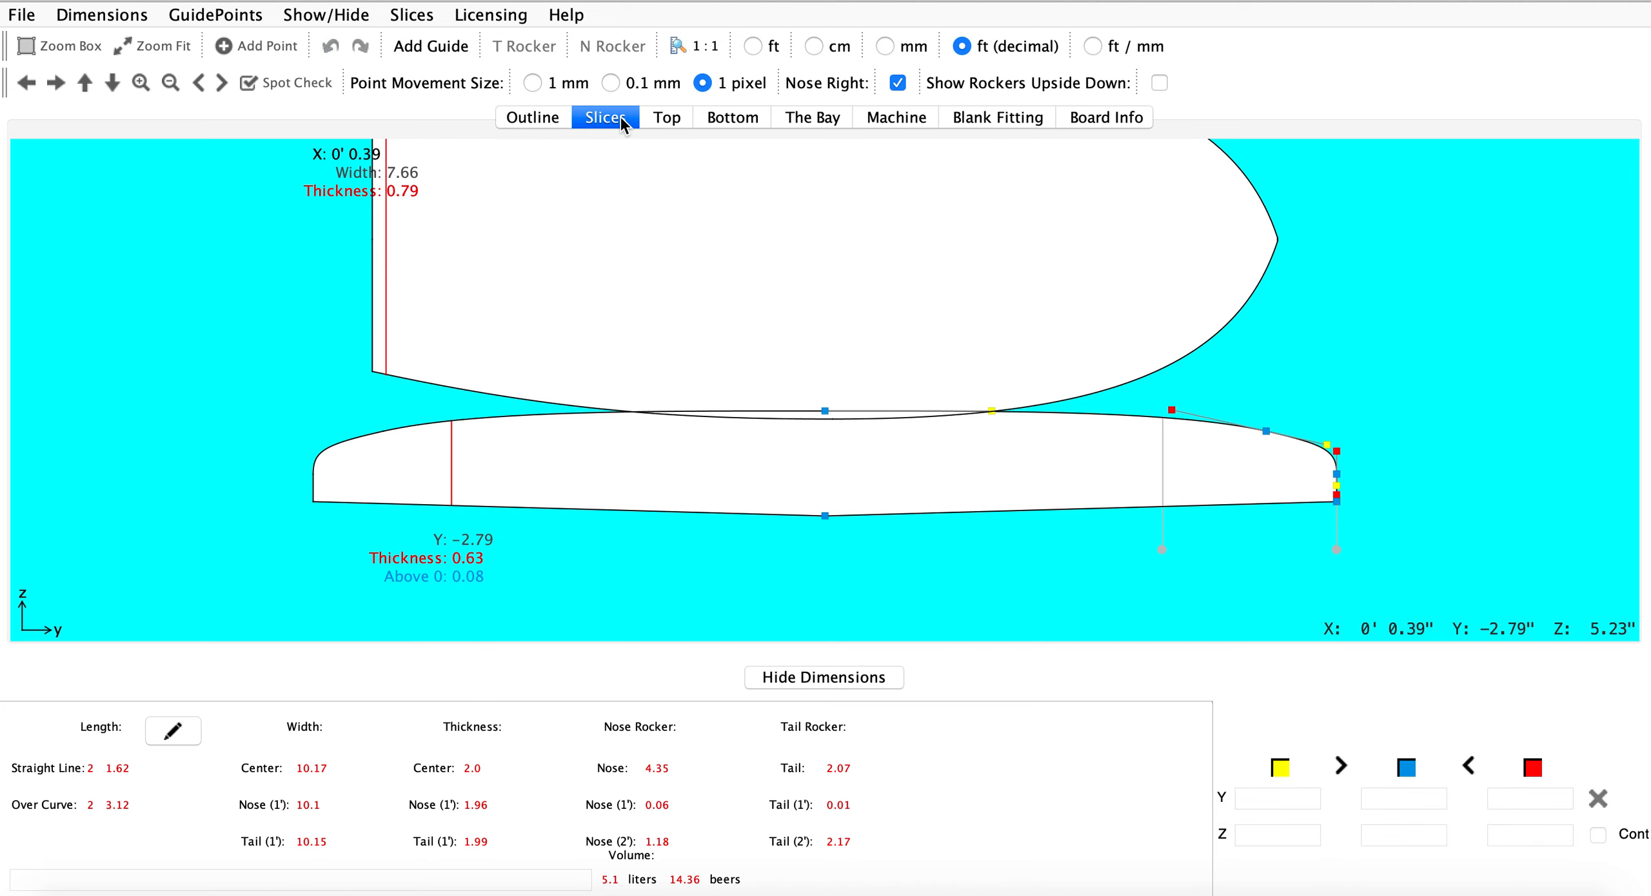
click(171, 84)
click(173, 84)
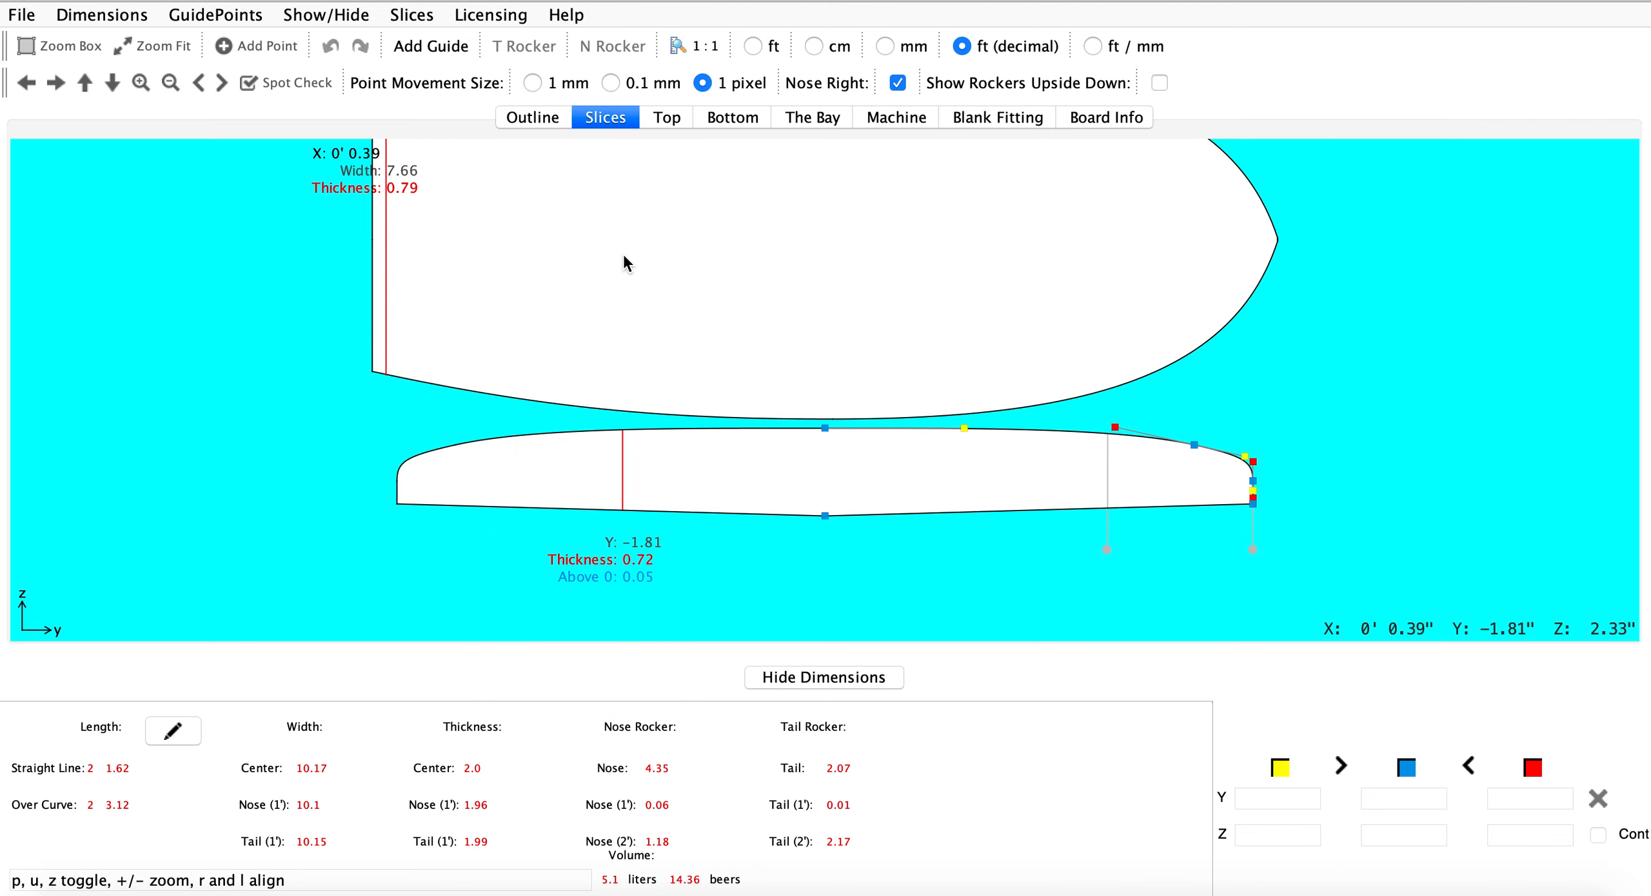
click(412, 15)
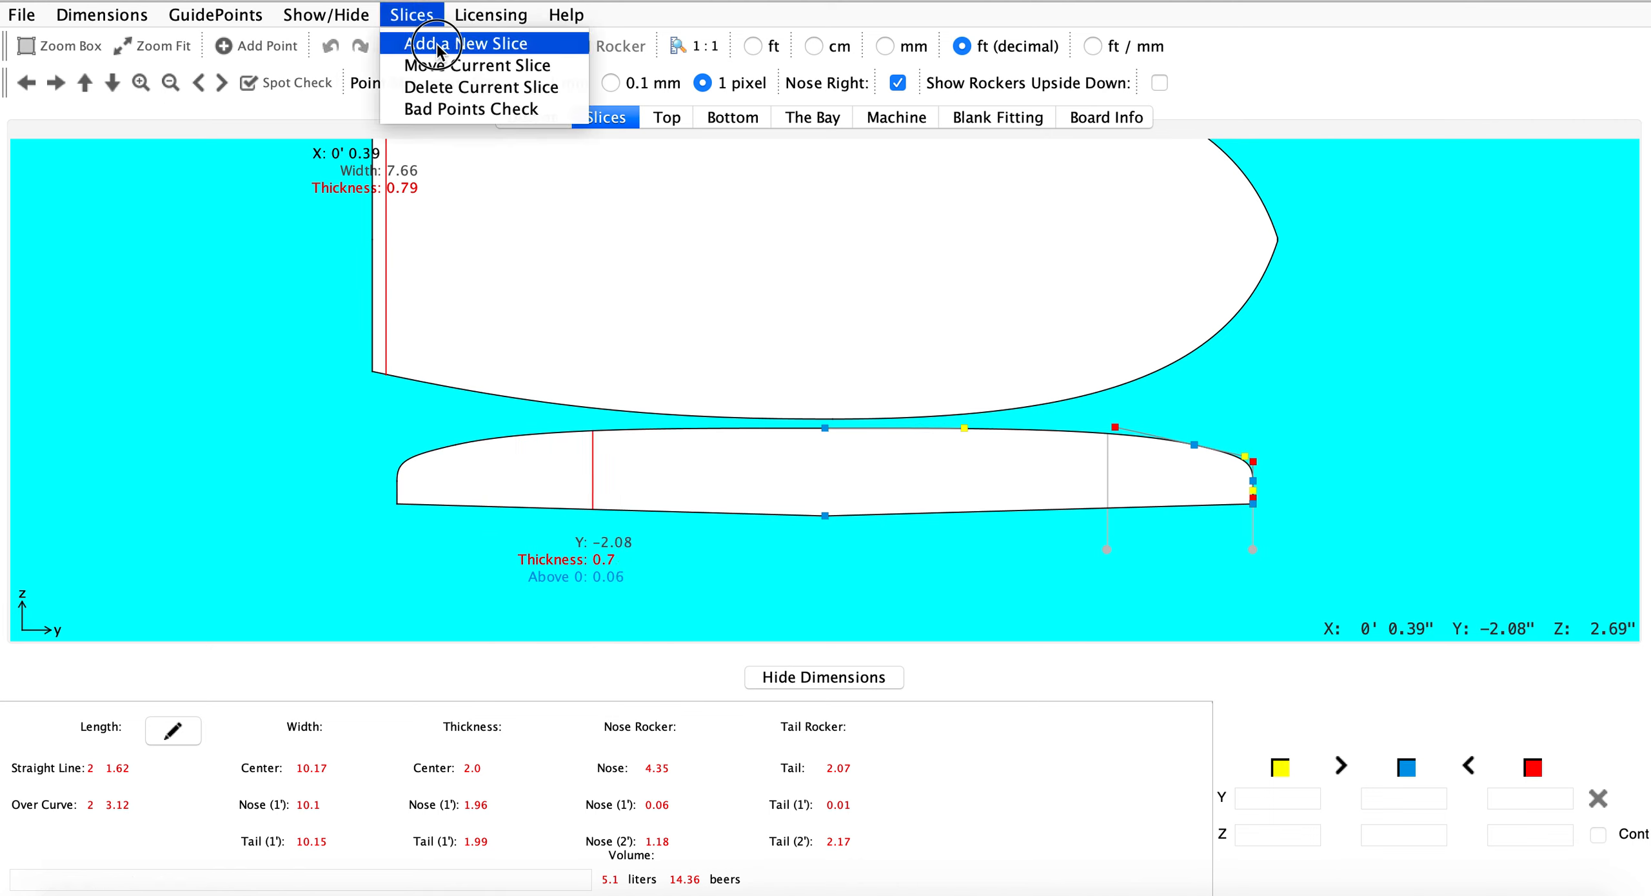
click(445, 37)
text(1)
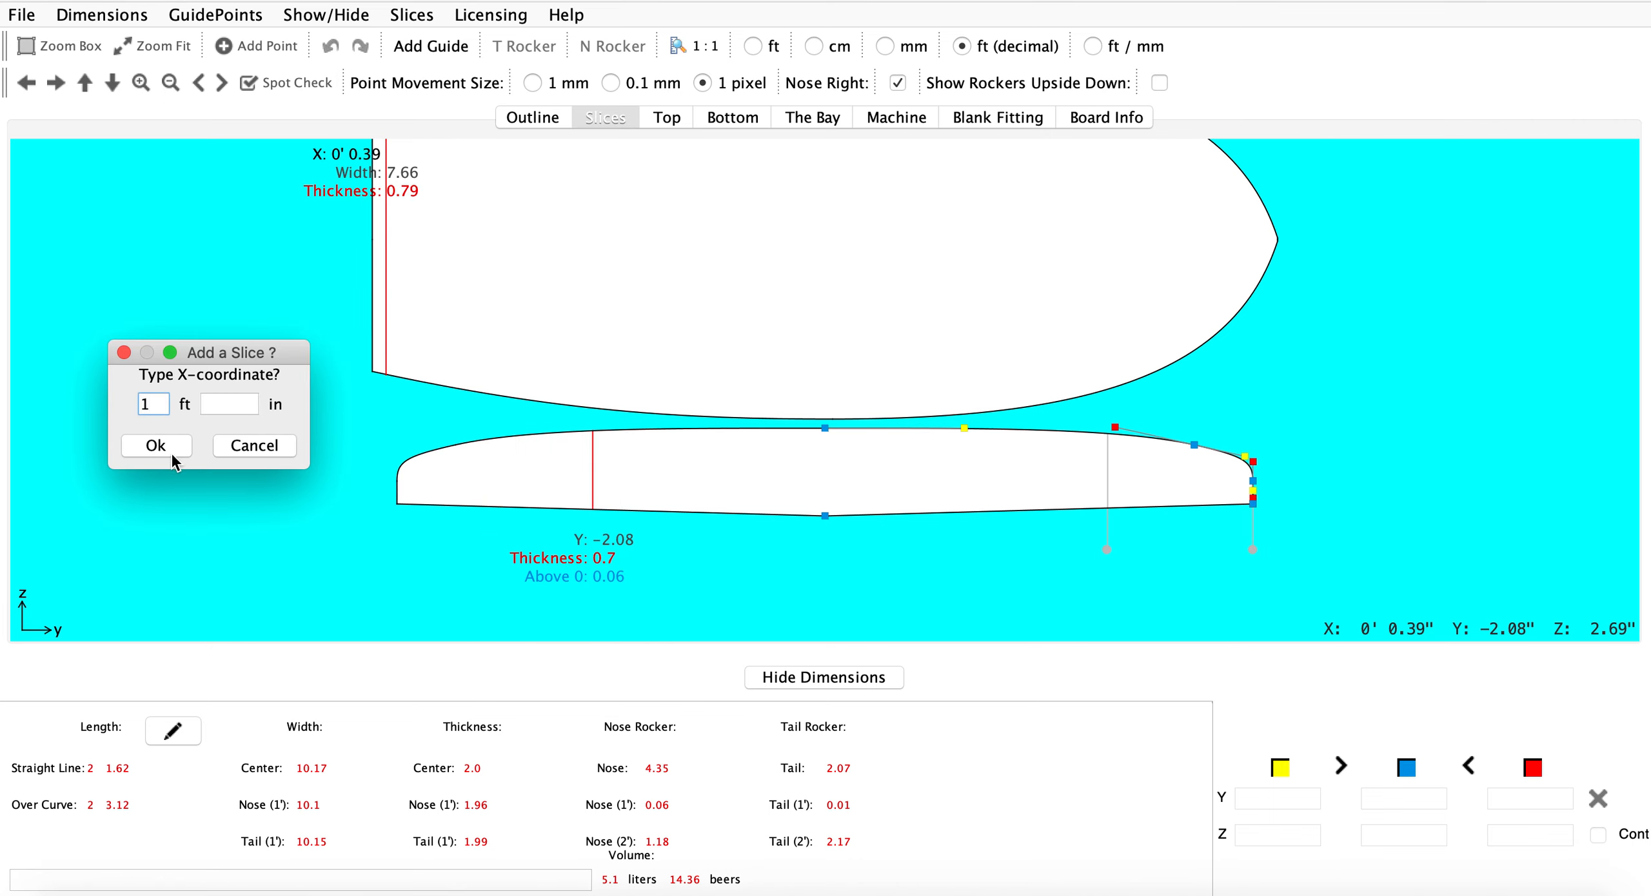
click(171, 451)
drag(1220, 385, 1226, 421)
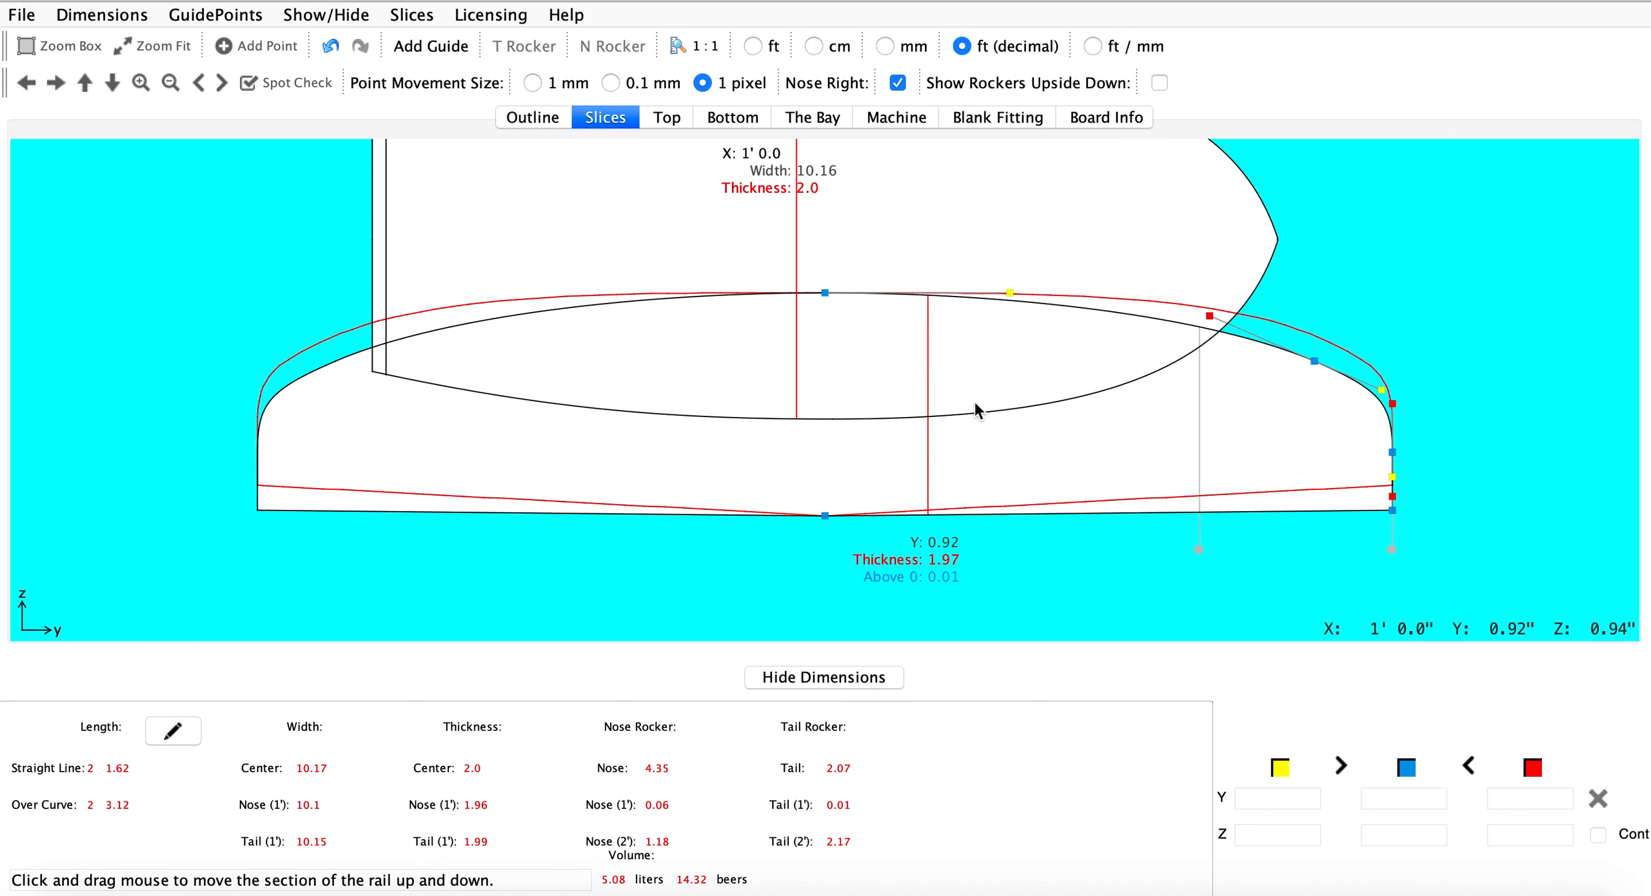
Lower the board's tail rocker to 1.49 in using the tail rocker adjustment in the deck profile
click(676, 117)
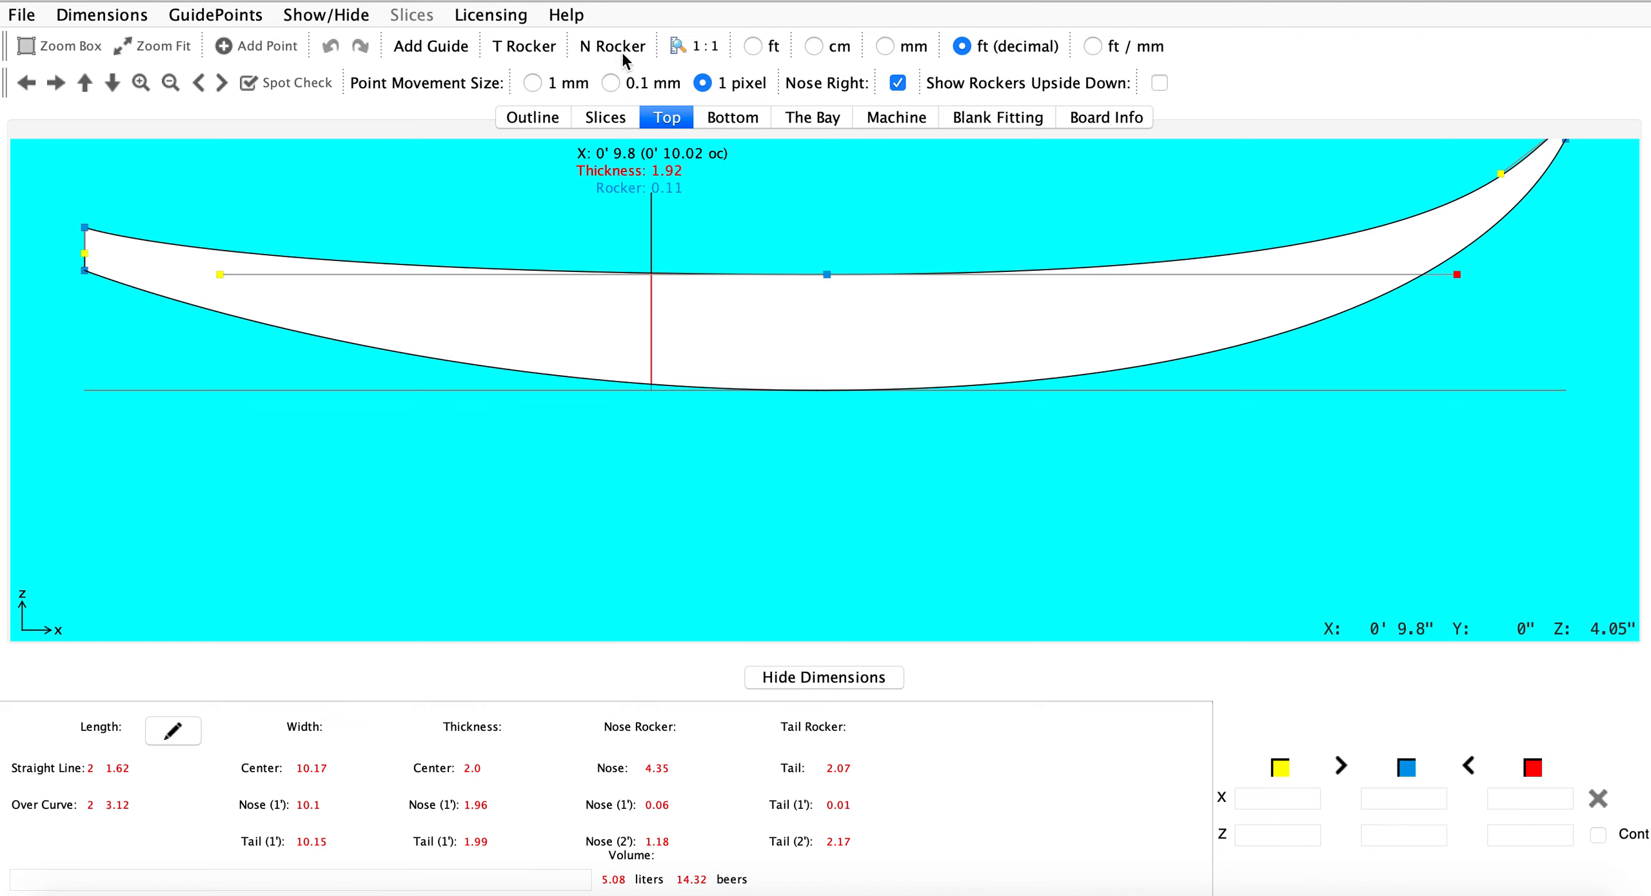
click(525, 47)
key(Down)
key(Down)
key(Down)
key(Down)
key(Down)
key(Down)
key(Down)
key(Down)
key(Down)
key(Down)
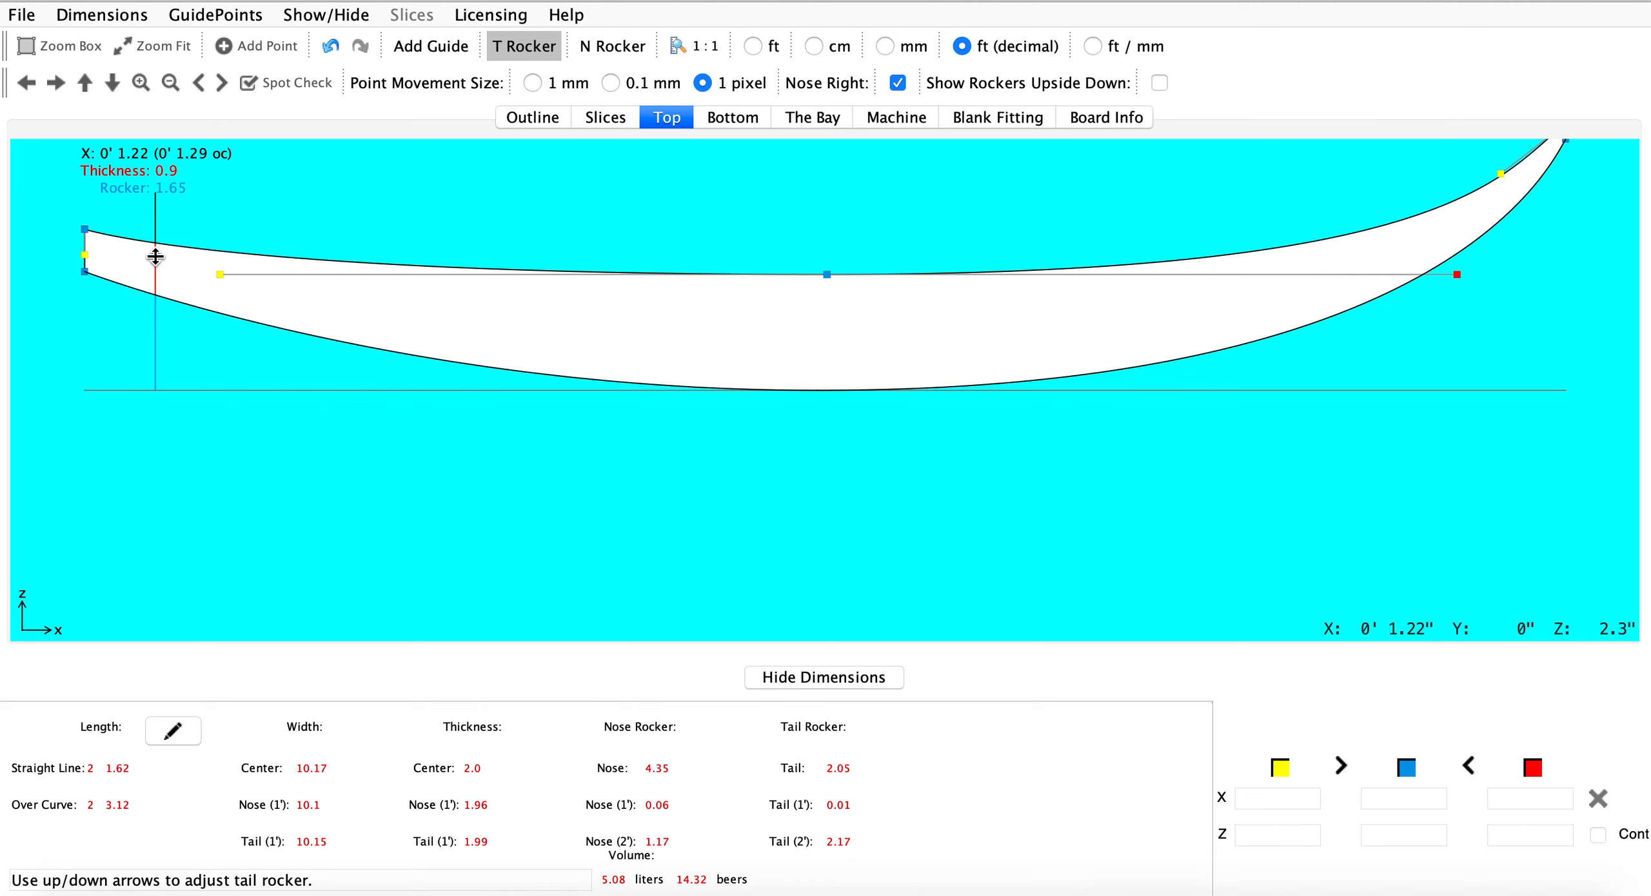
key(Down)
key(Down)
key(Down)
key(Down)
key(Down)
key(Down)
key(Down)
key(Down)
key(Down)
key(Down)
key(Down)
key(Down)
key(Down)
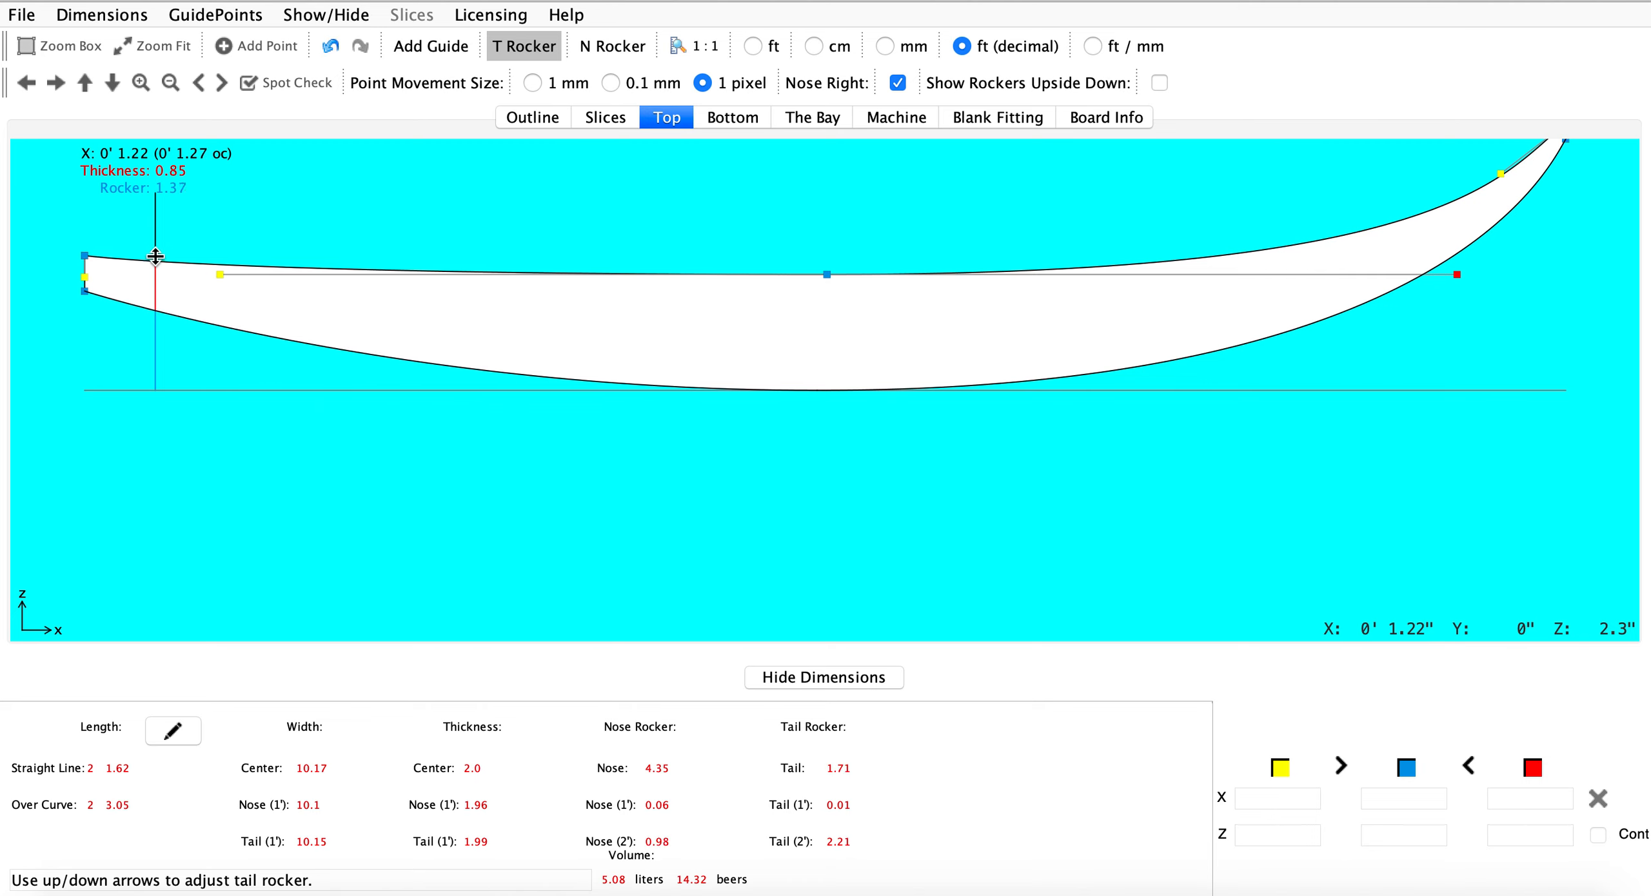
key(Down)
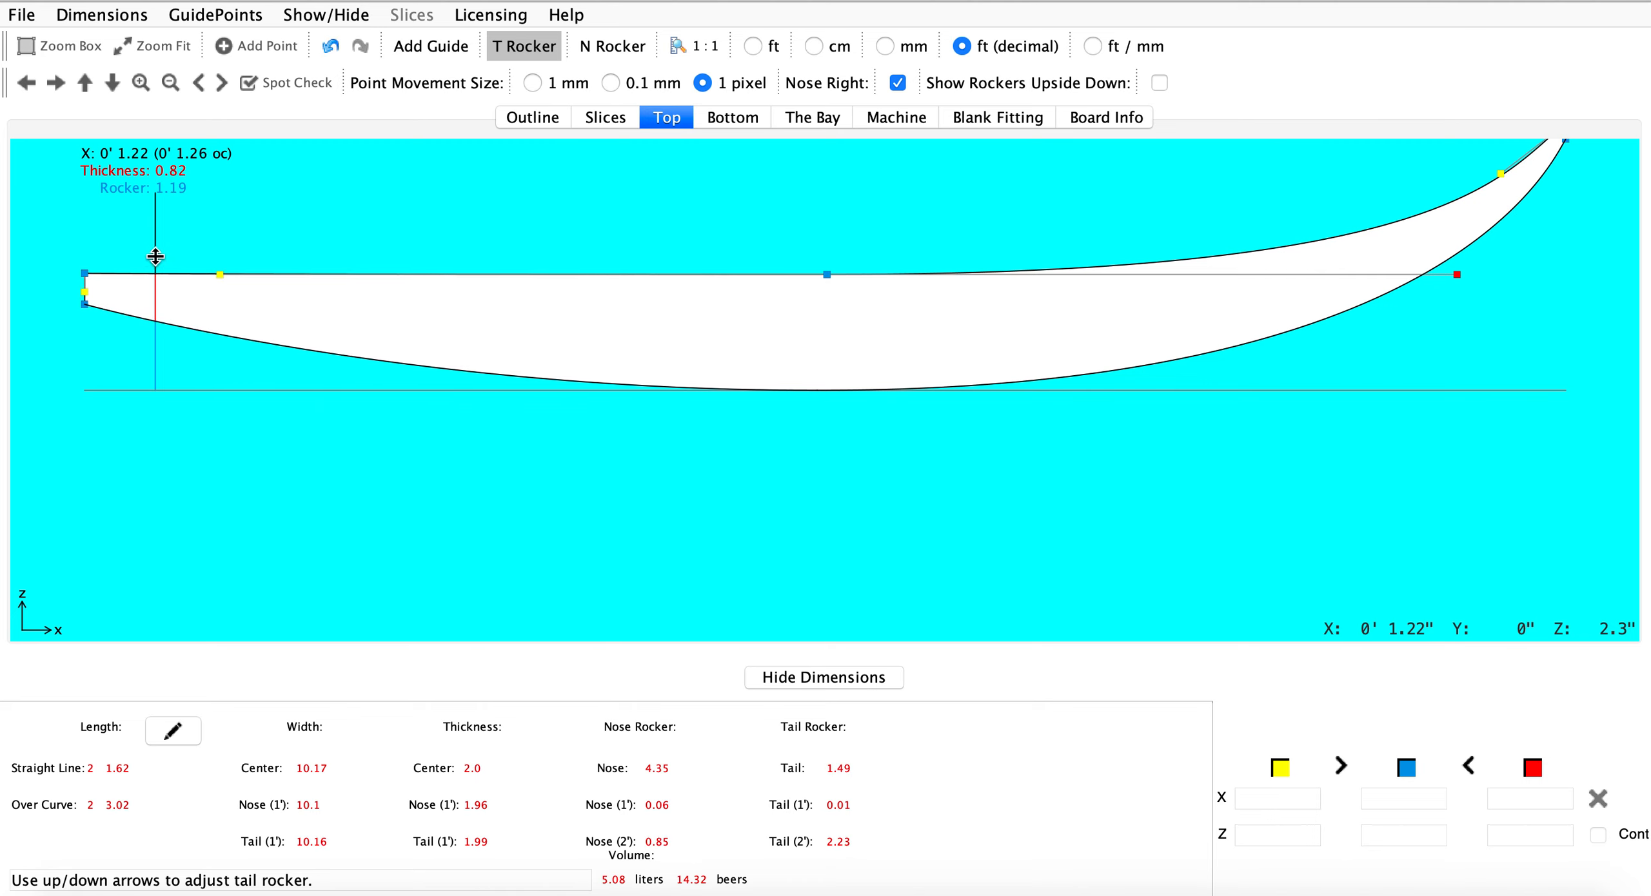
click(160, 265)
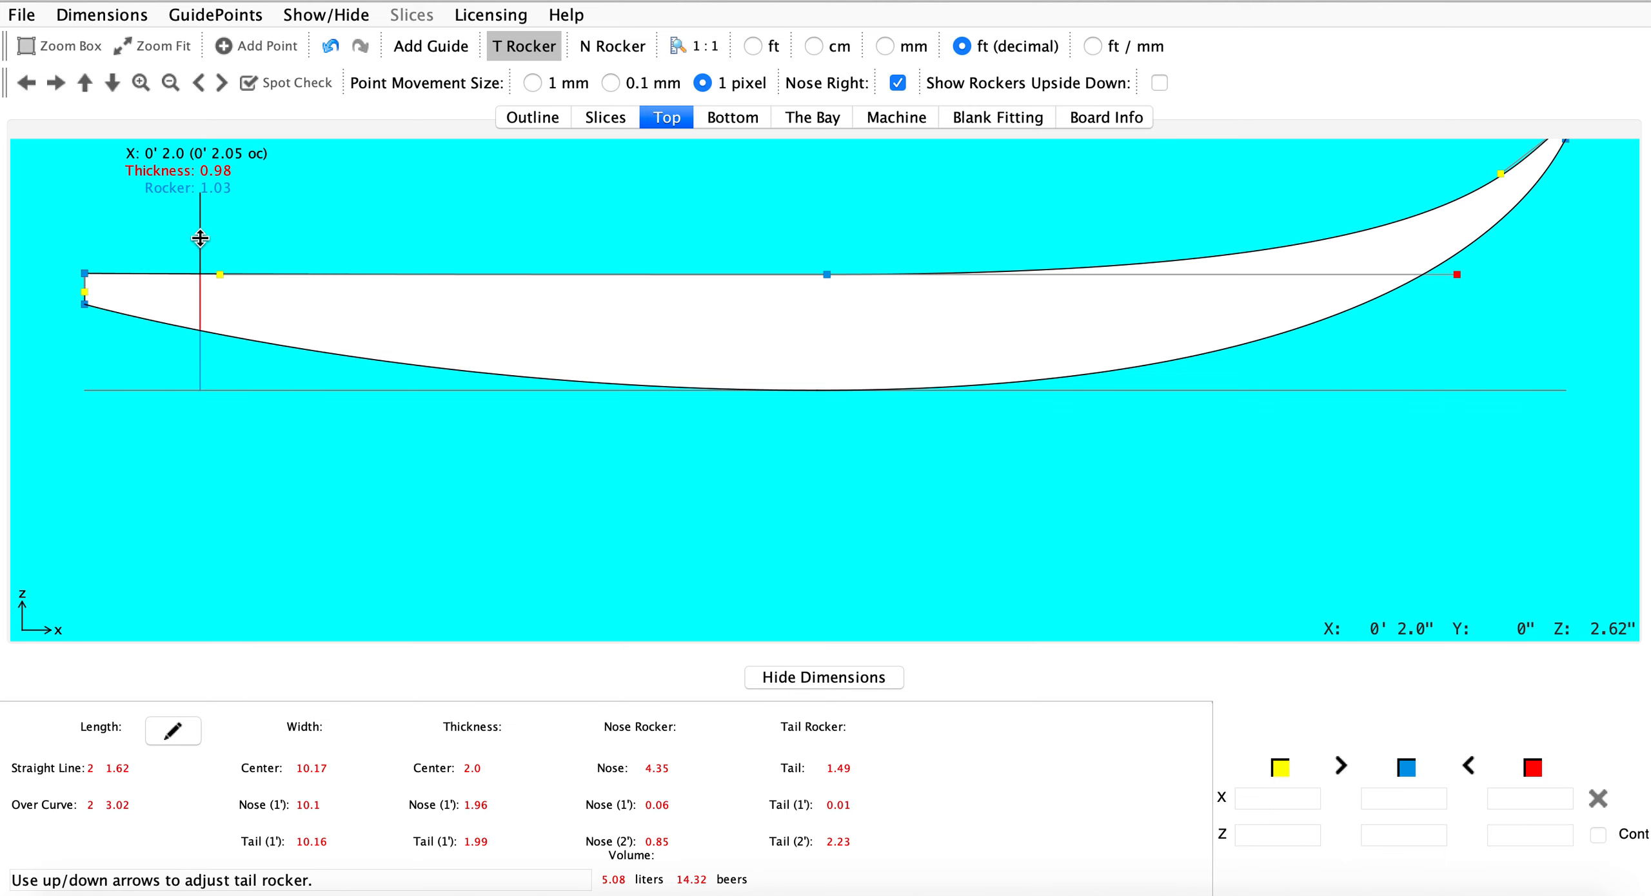
click(542, 46)
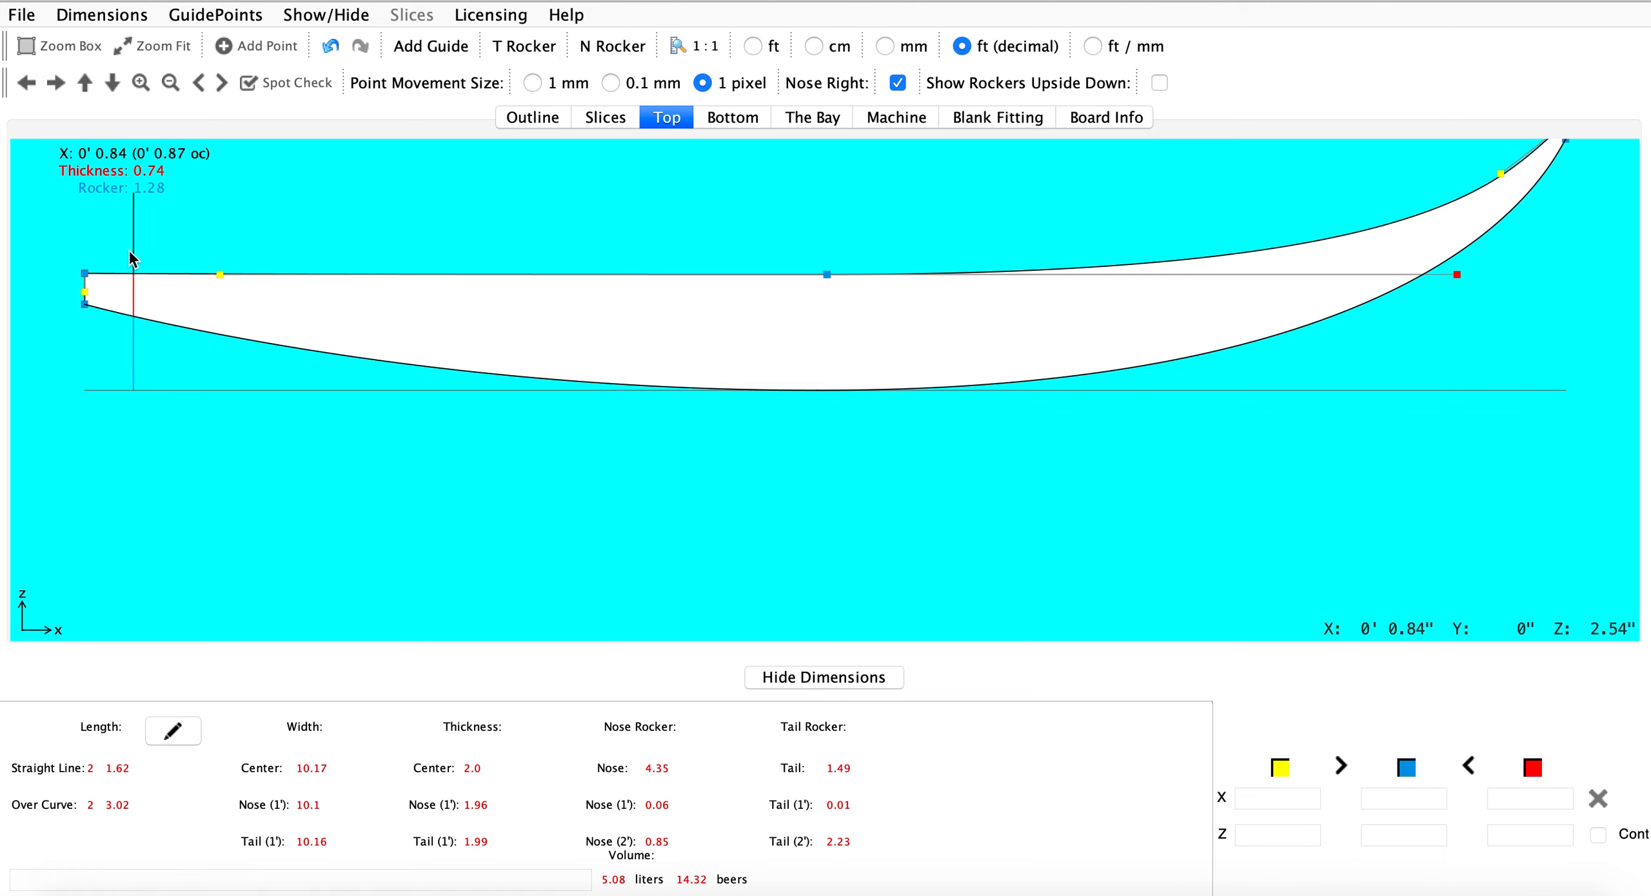
Flatten the bottom curve at the tail by lowering its end point to about Z 0.04 in
click(91, 307)
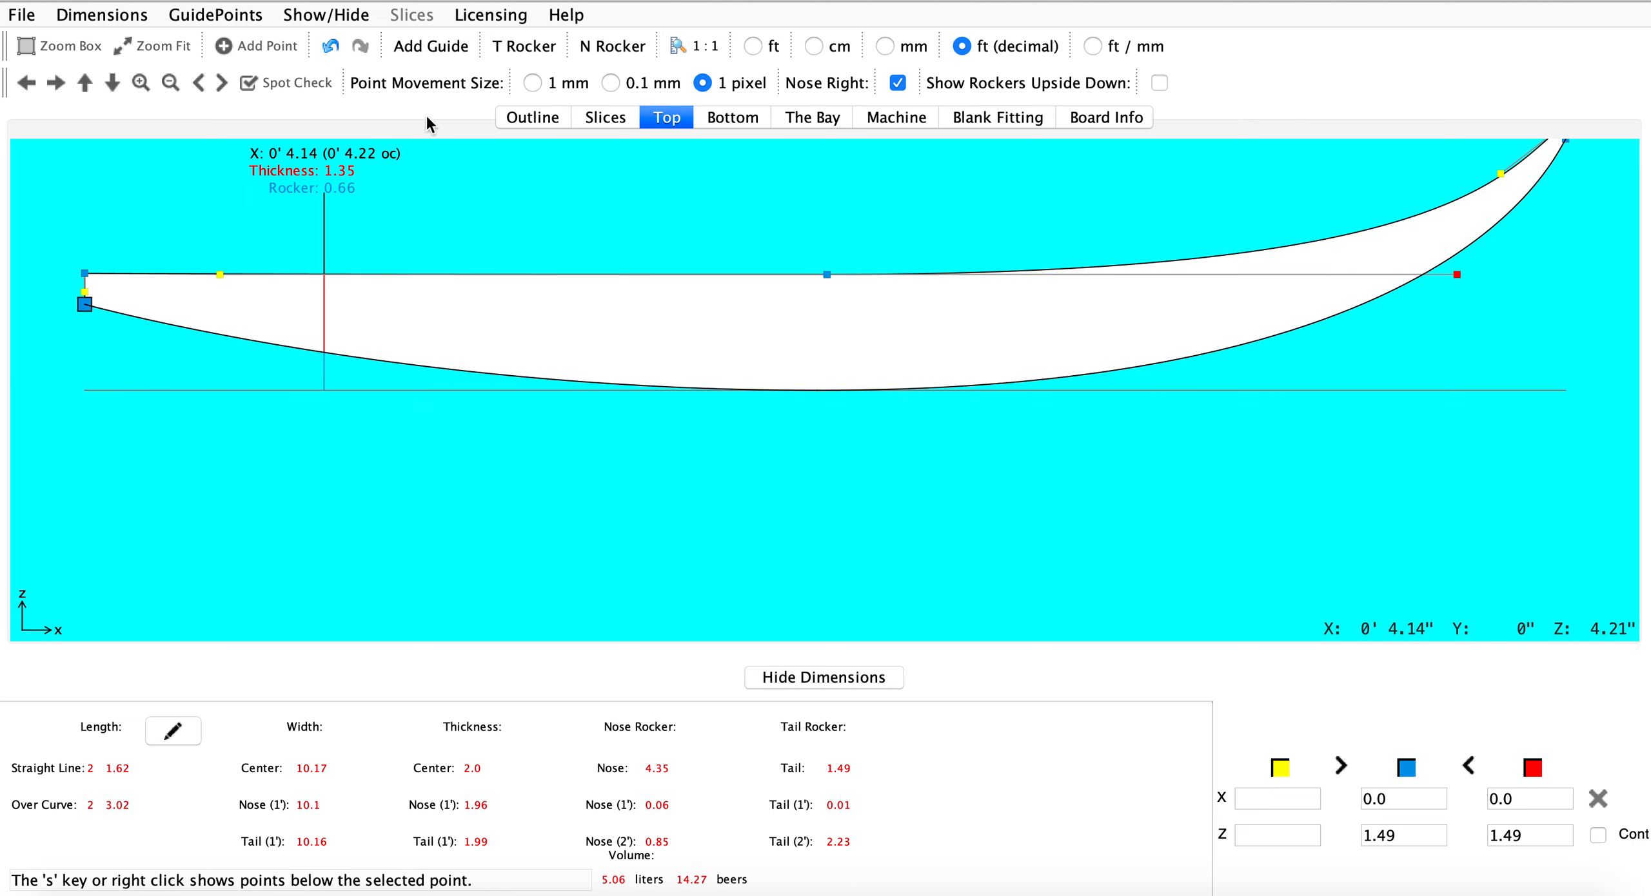
click(734, 118)
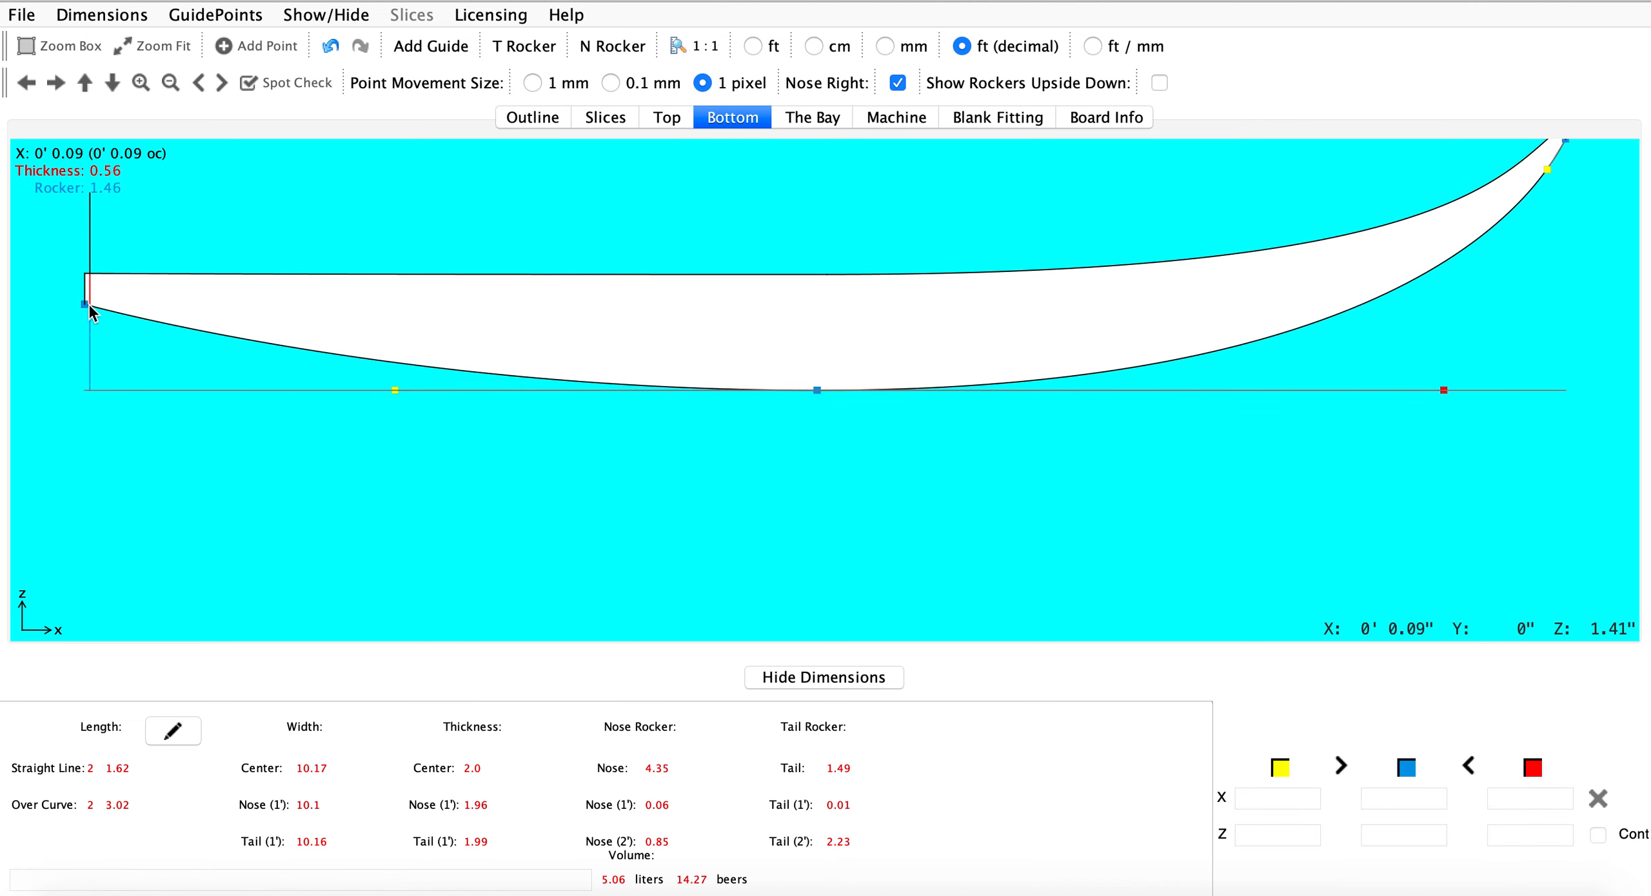
drag(86, 307, 84, 389)
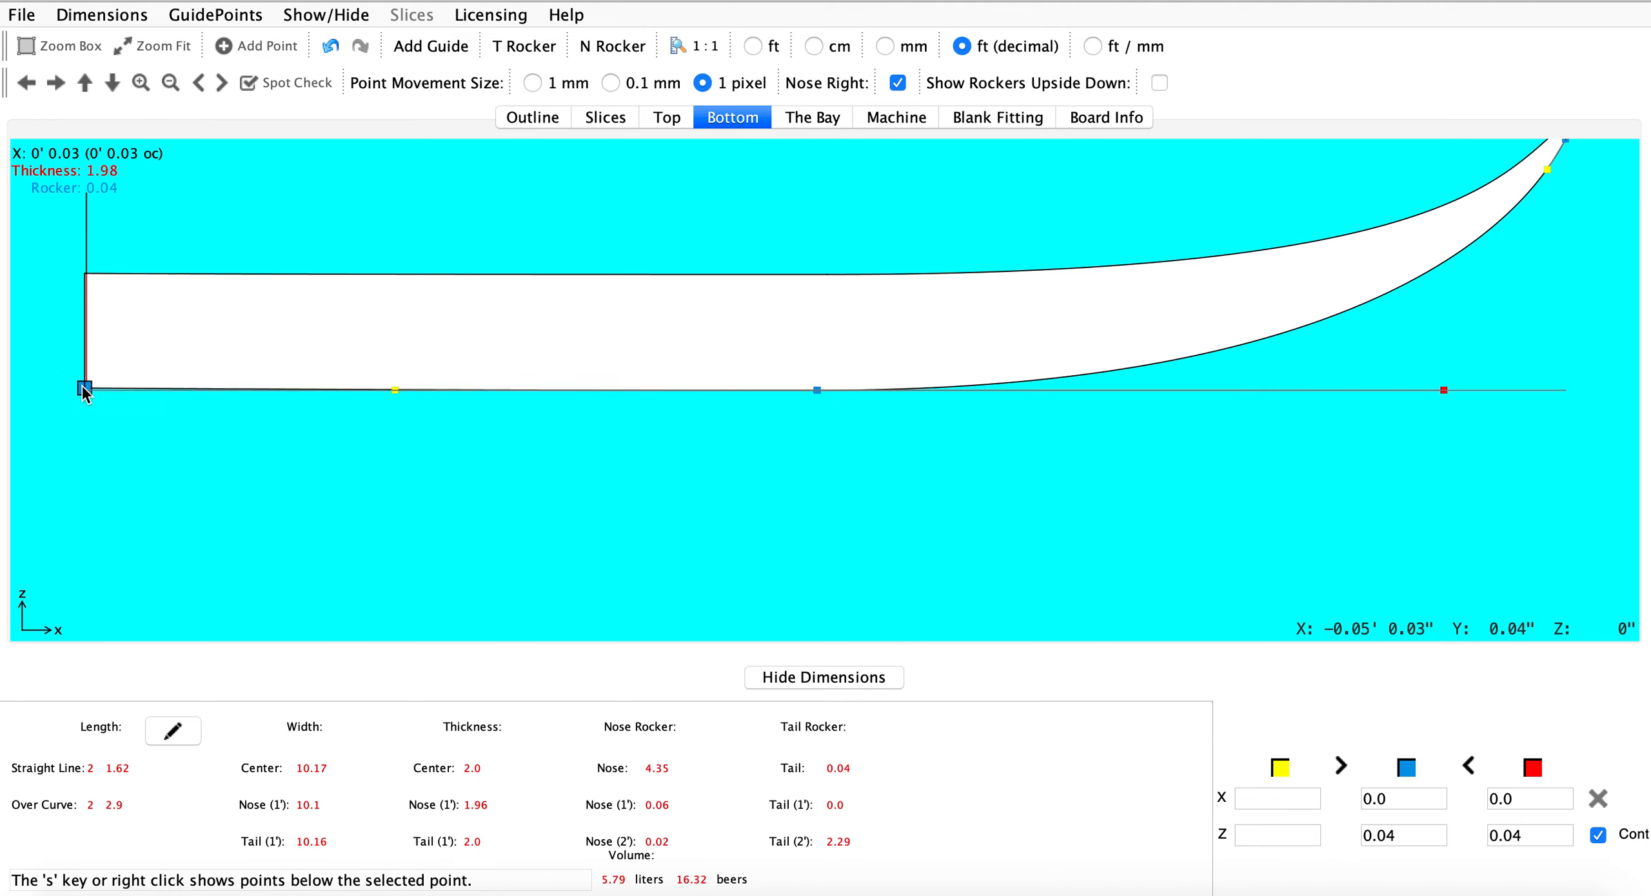
click(710, 459)
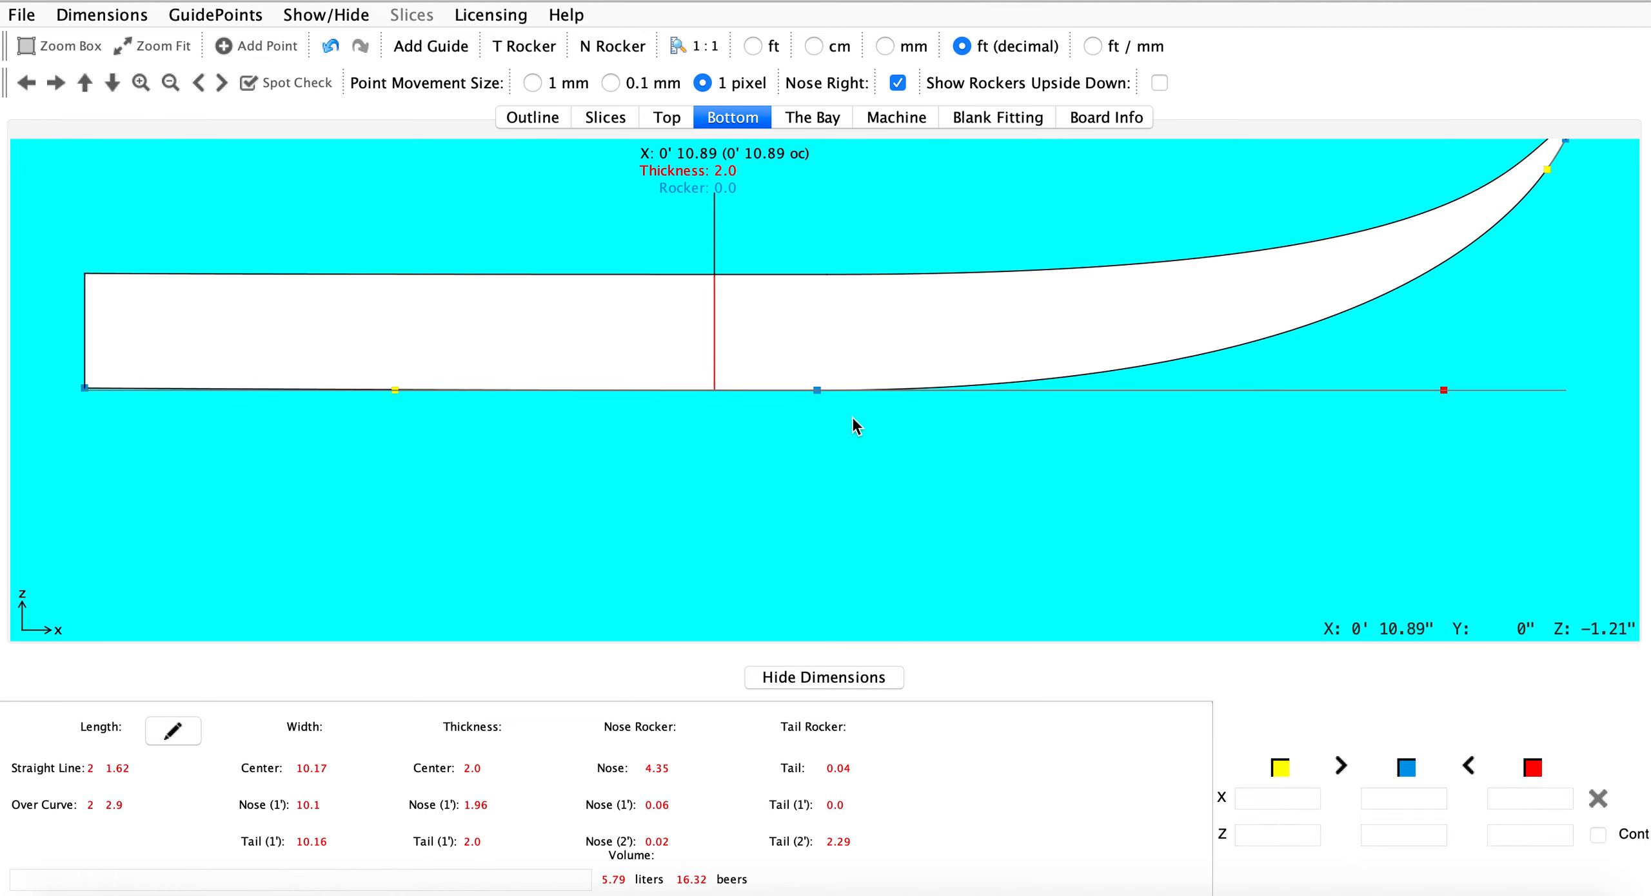
Lower the board's nose rocker to 2.58 in using the nose rocker adjustment in the bottom profile
click(601, 43)
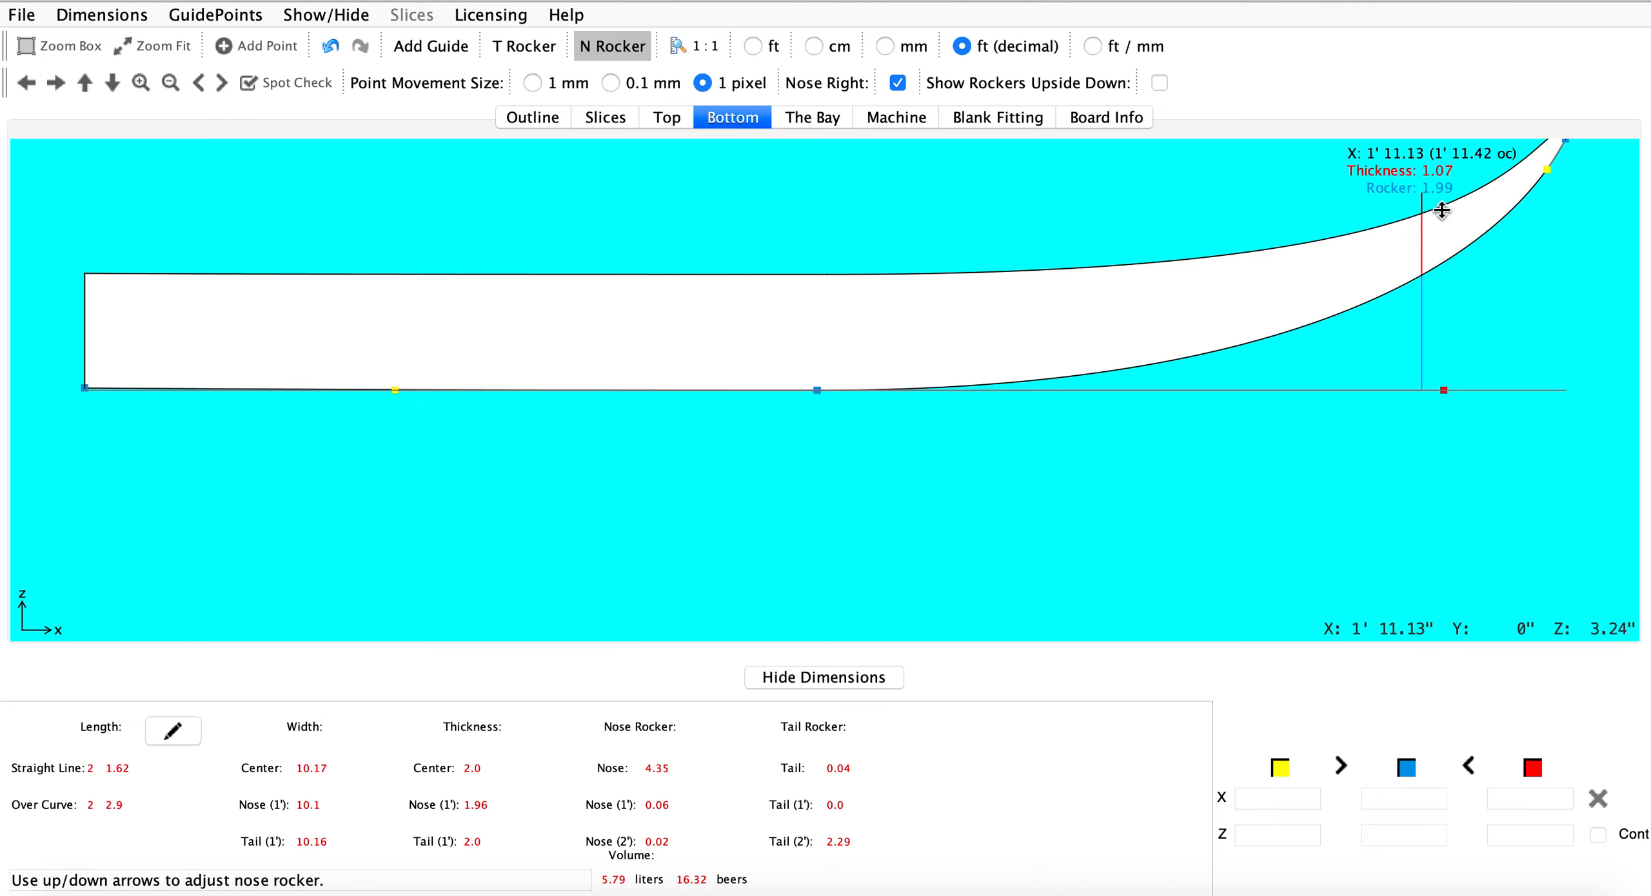
key(Down)
key(Down)
key(Down)
key(Down)
key(Down)
key(Down)
key(Down)
key(Down)
key(Down)
key(Down)
key(Down)
key(Down)
key(Down)
key(Down)
key(Down)
key(Down)
key(Down)
key(Down)
key(Down)
key(Down)
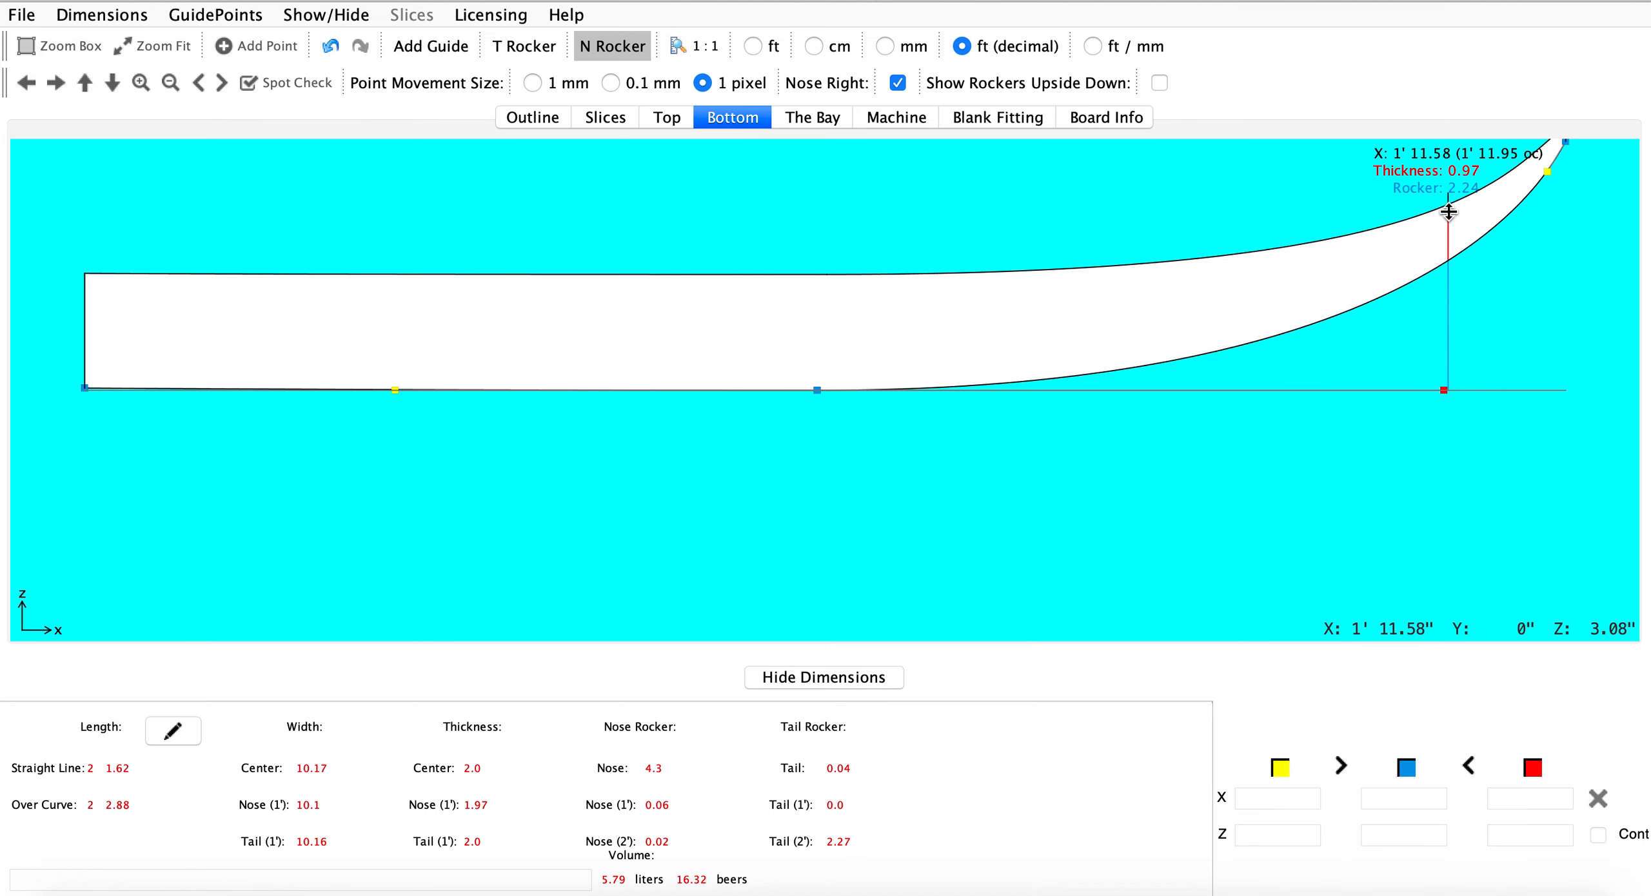
key(Down)
key(Down)
key(Down)
key(Down)
key(Down)
key(Down)
key(Down)
key(Down)
key(Down)
key(Down)
key(Down)
key(Down)
key(Down)
key(Down)
key(Down)
key(Down)
key(Down)
key(Down)
key(Down)
key(Down)
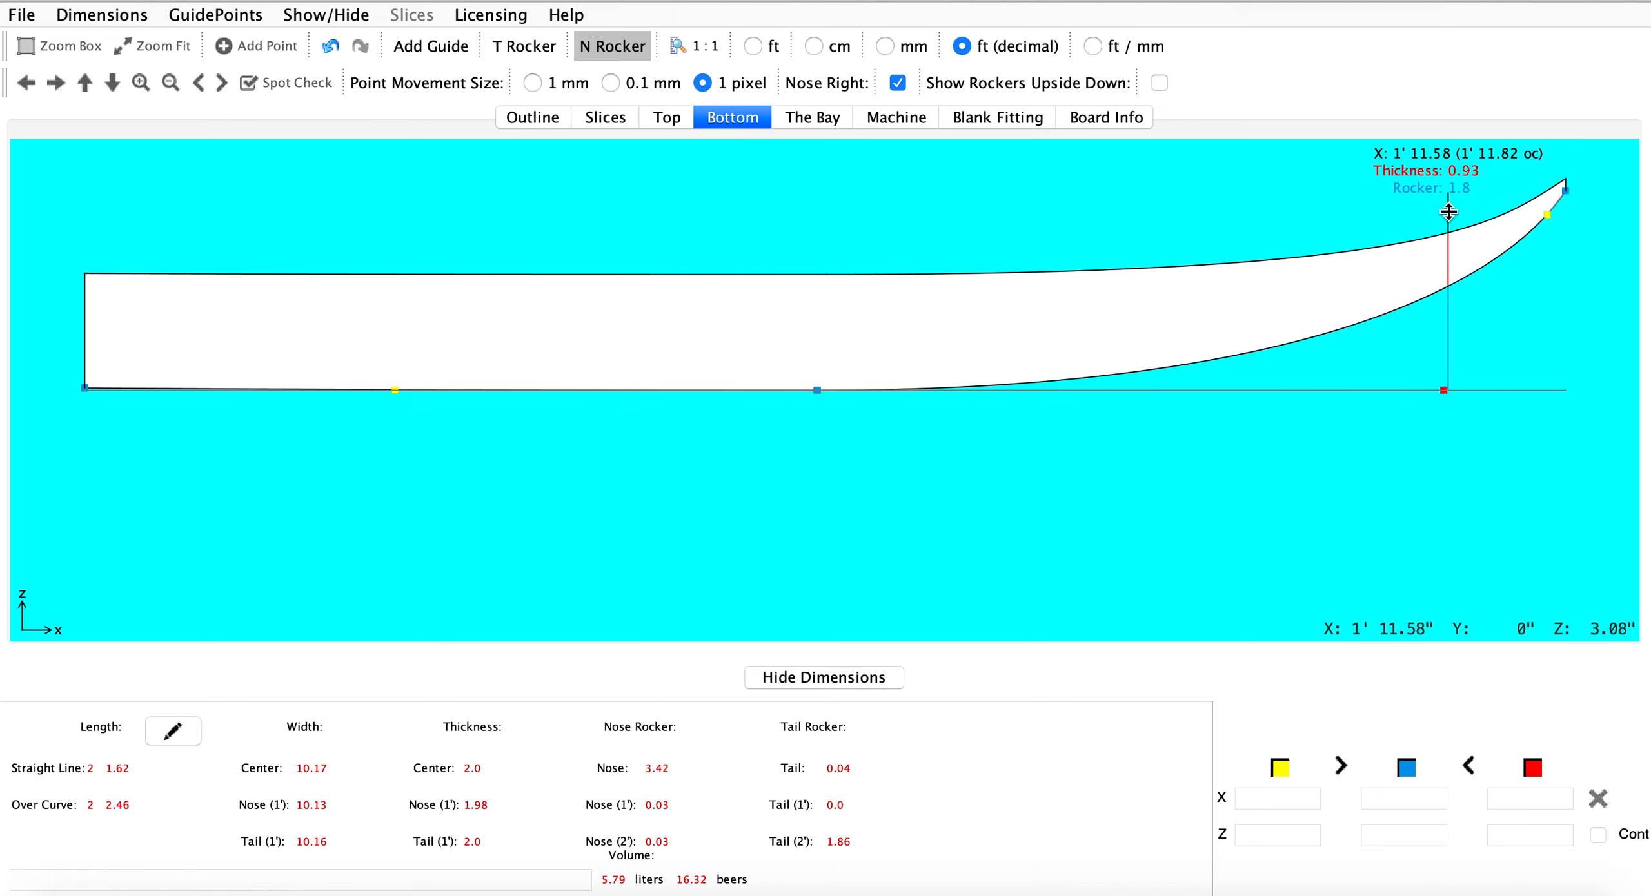
key(Down)
key(Down)
key(Down)
key(Down)
key(Down)
key(Down)
key(Down)
key(Down)
key(Down)
key(Down)
key(Down)
key(Down)
key(Down)
key(Down)
key(Down)
key(Down)
key(Down)
key(Down)
key(Down)
key(Down)
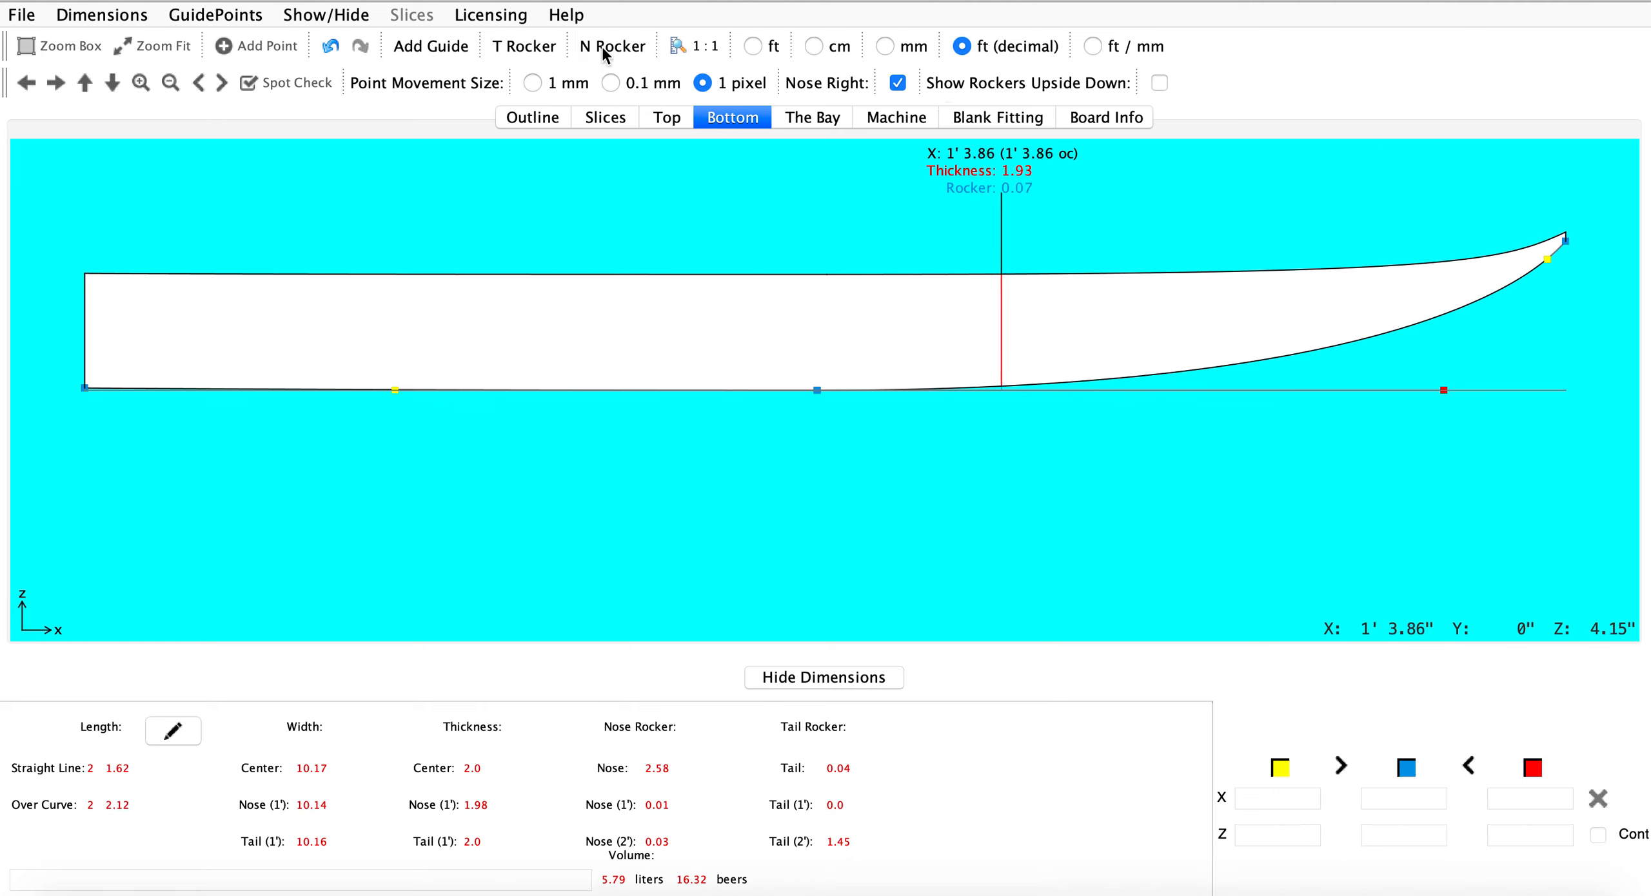
Lower the bottom profile's nose point to about Z 1.35 in and raise the deck's nose handle to about X 24.5, Z 2.56 in
drag(1567, 247, 1567, 313)
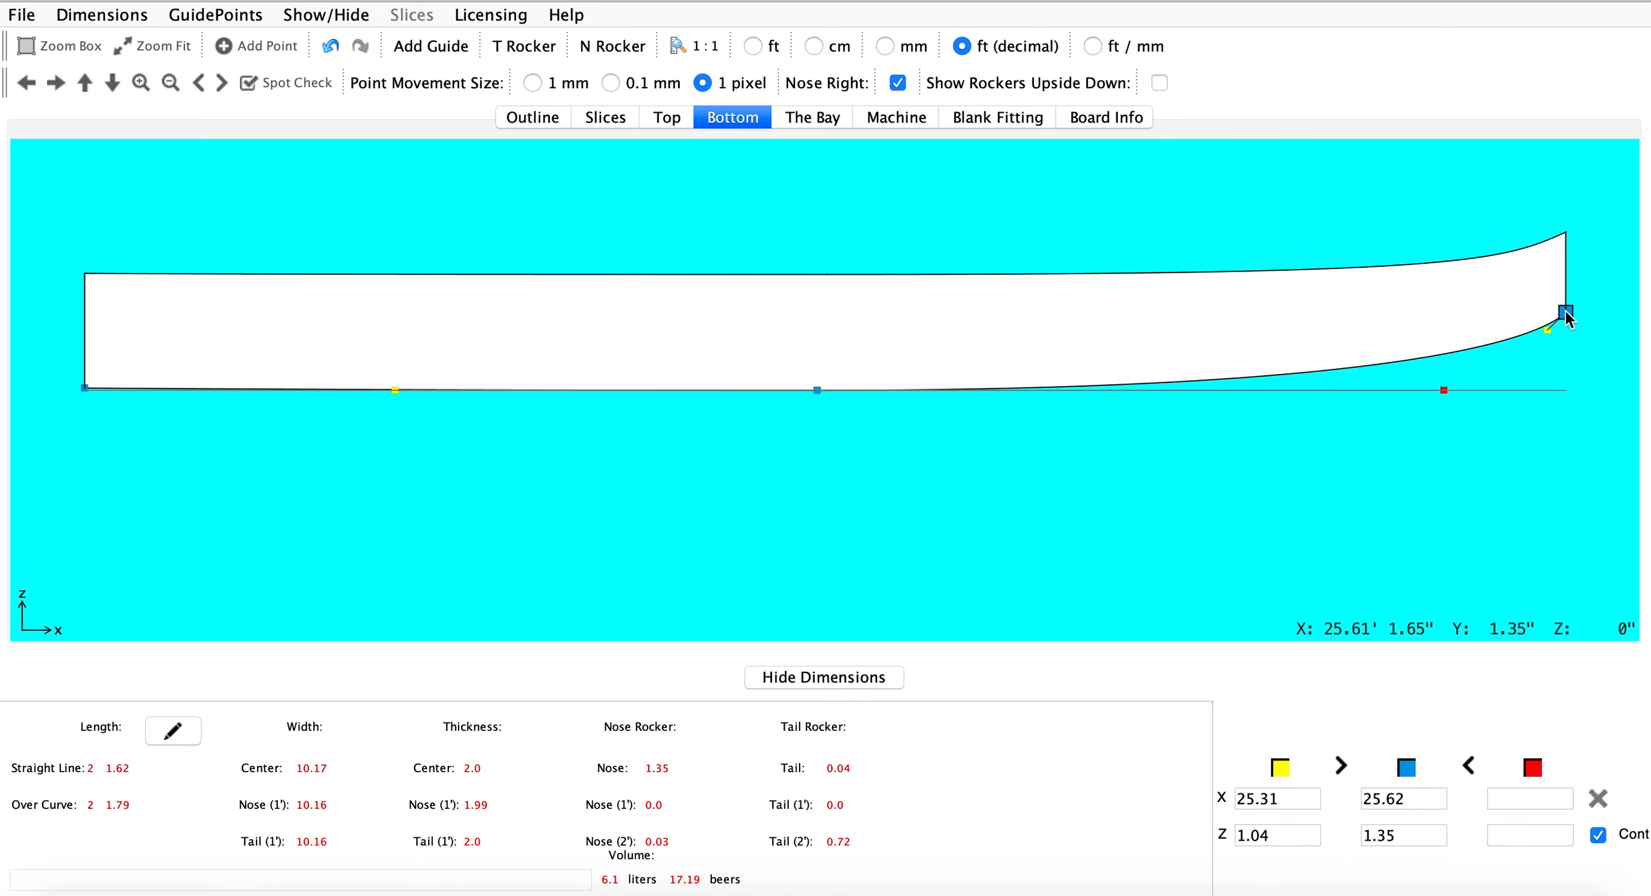
click(655, 120)
drag(1500, 270, 1501, 244)
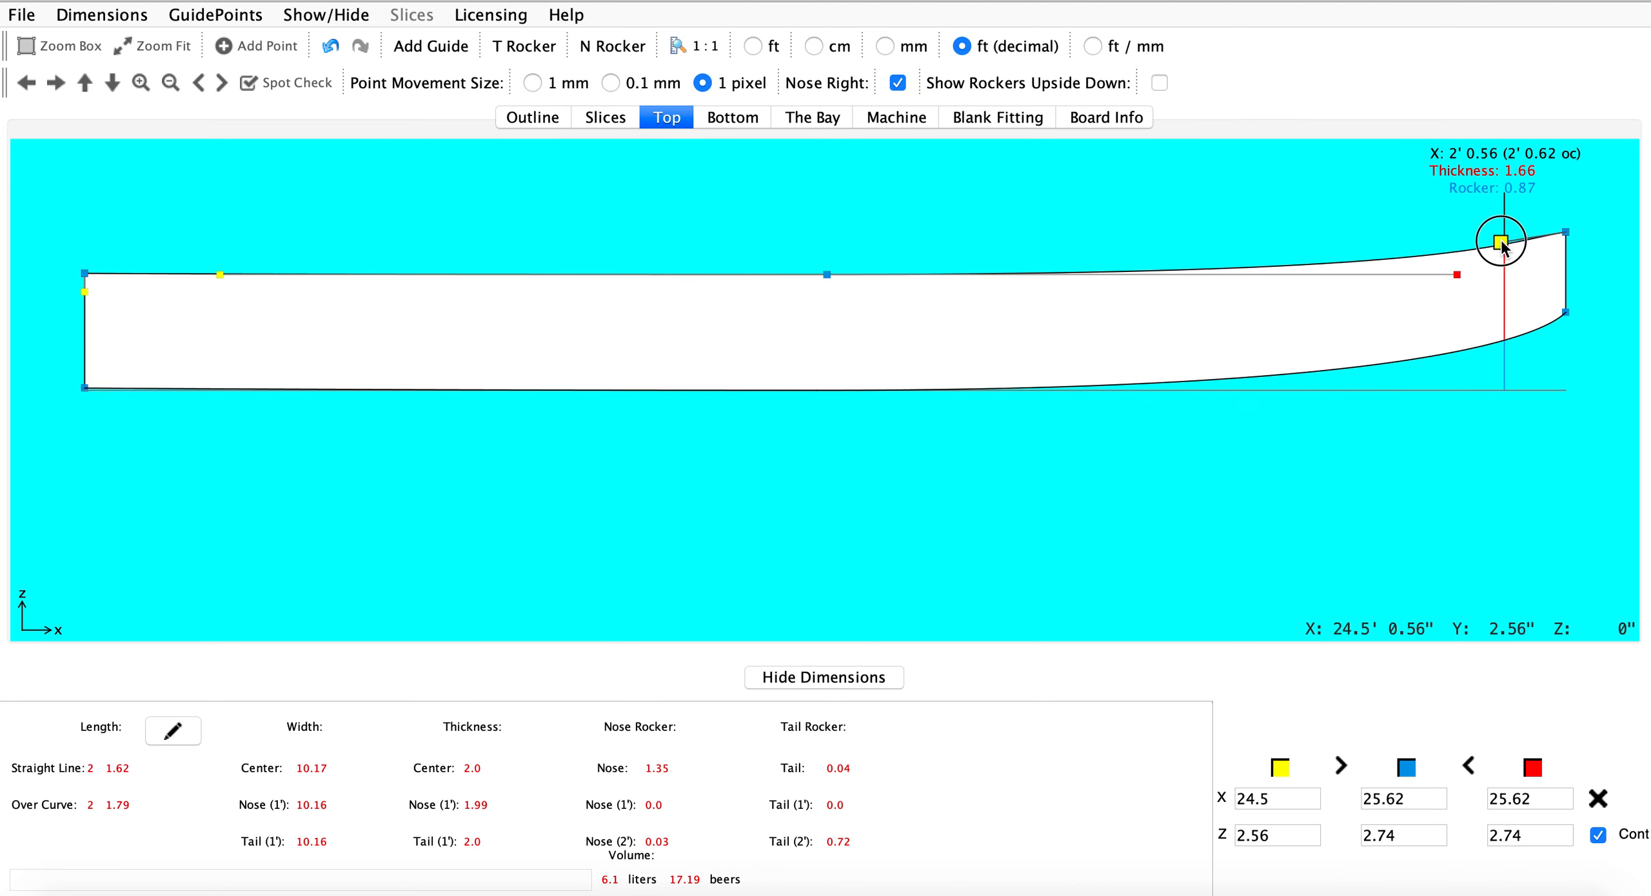
click(1175, 558)
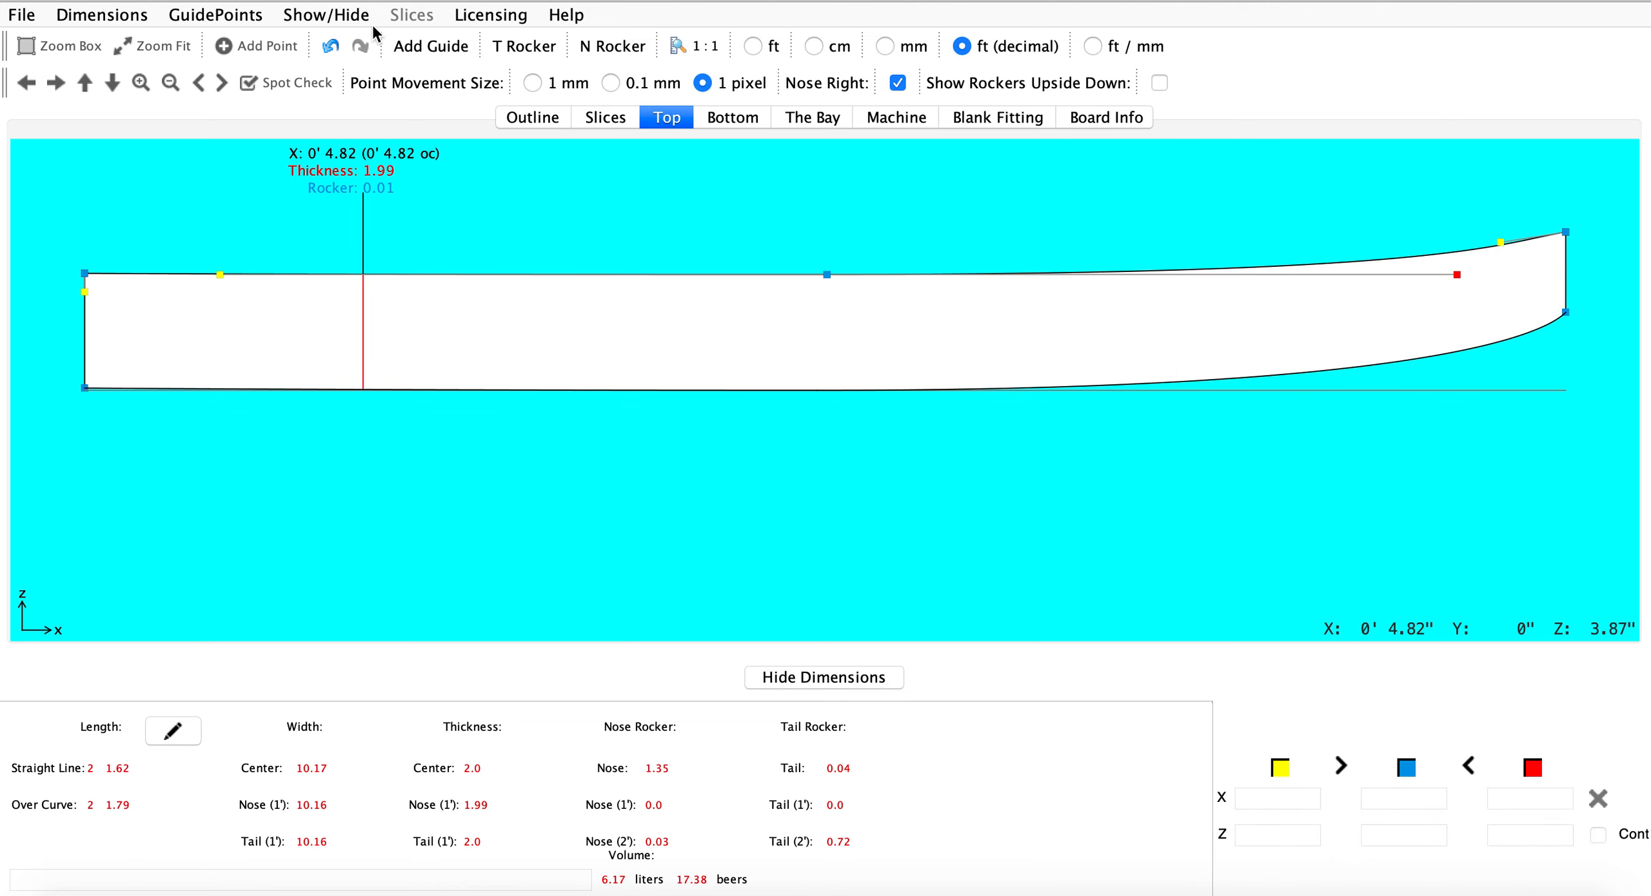
Try an extra deck control point near the nose at about X 19.47, Z 2.05 in, and undo its move and addition
click(223, 47)
click(1260, 263)
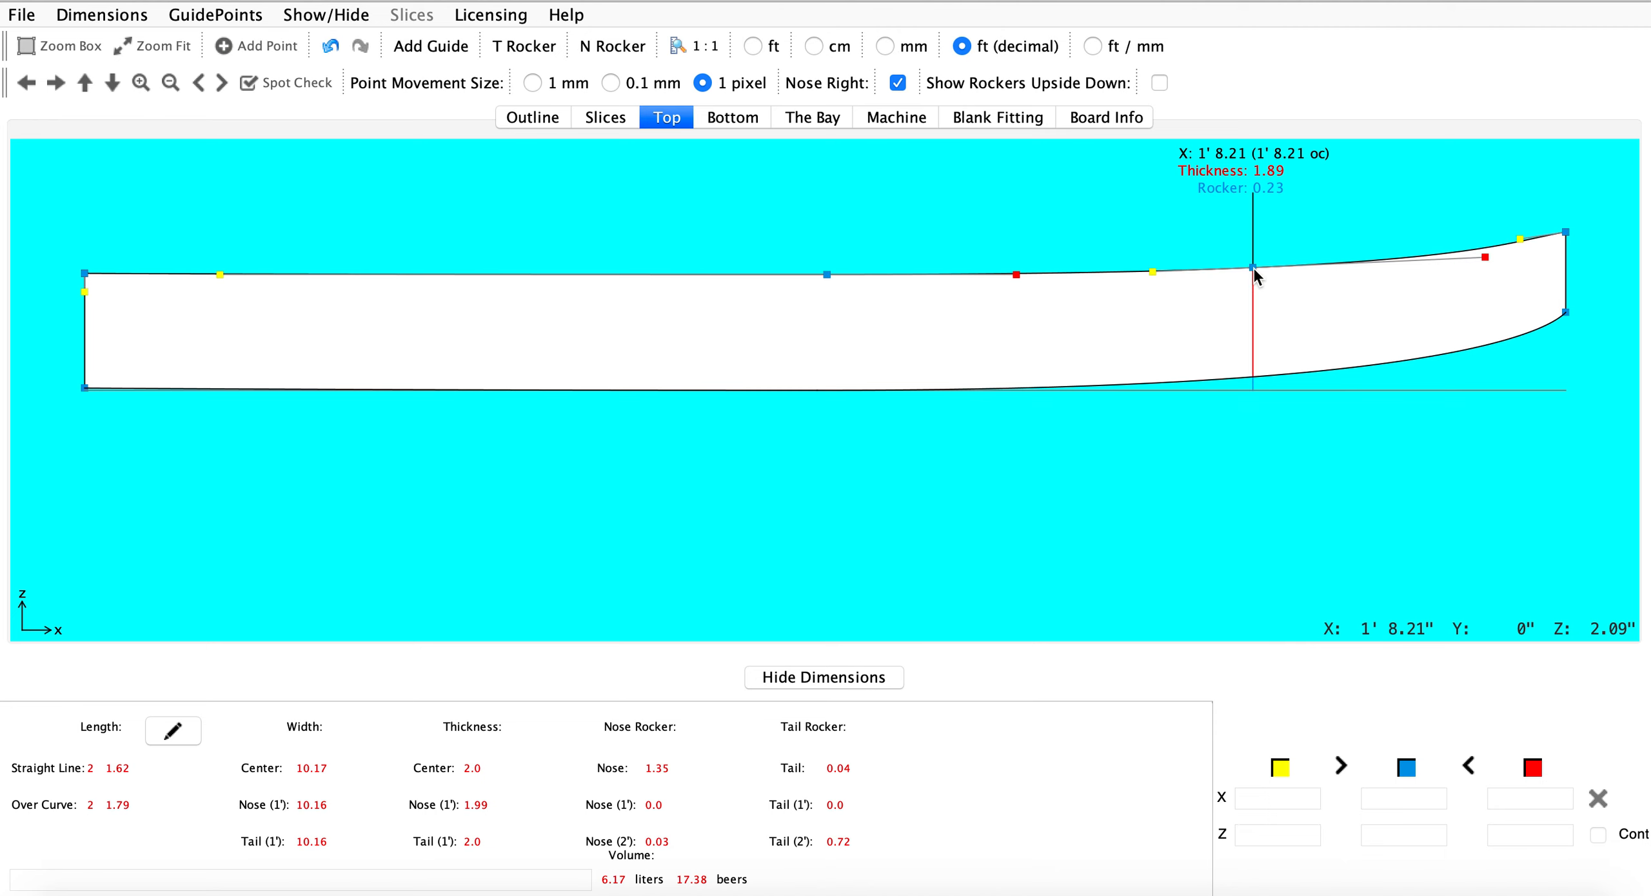
click(1262, 263)
drag(1263, 263, 1213, 270)
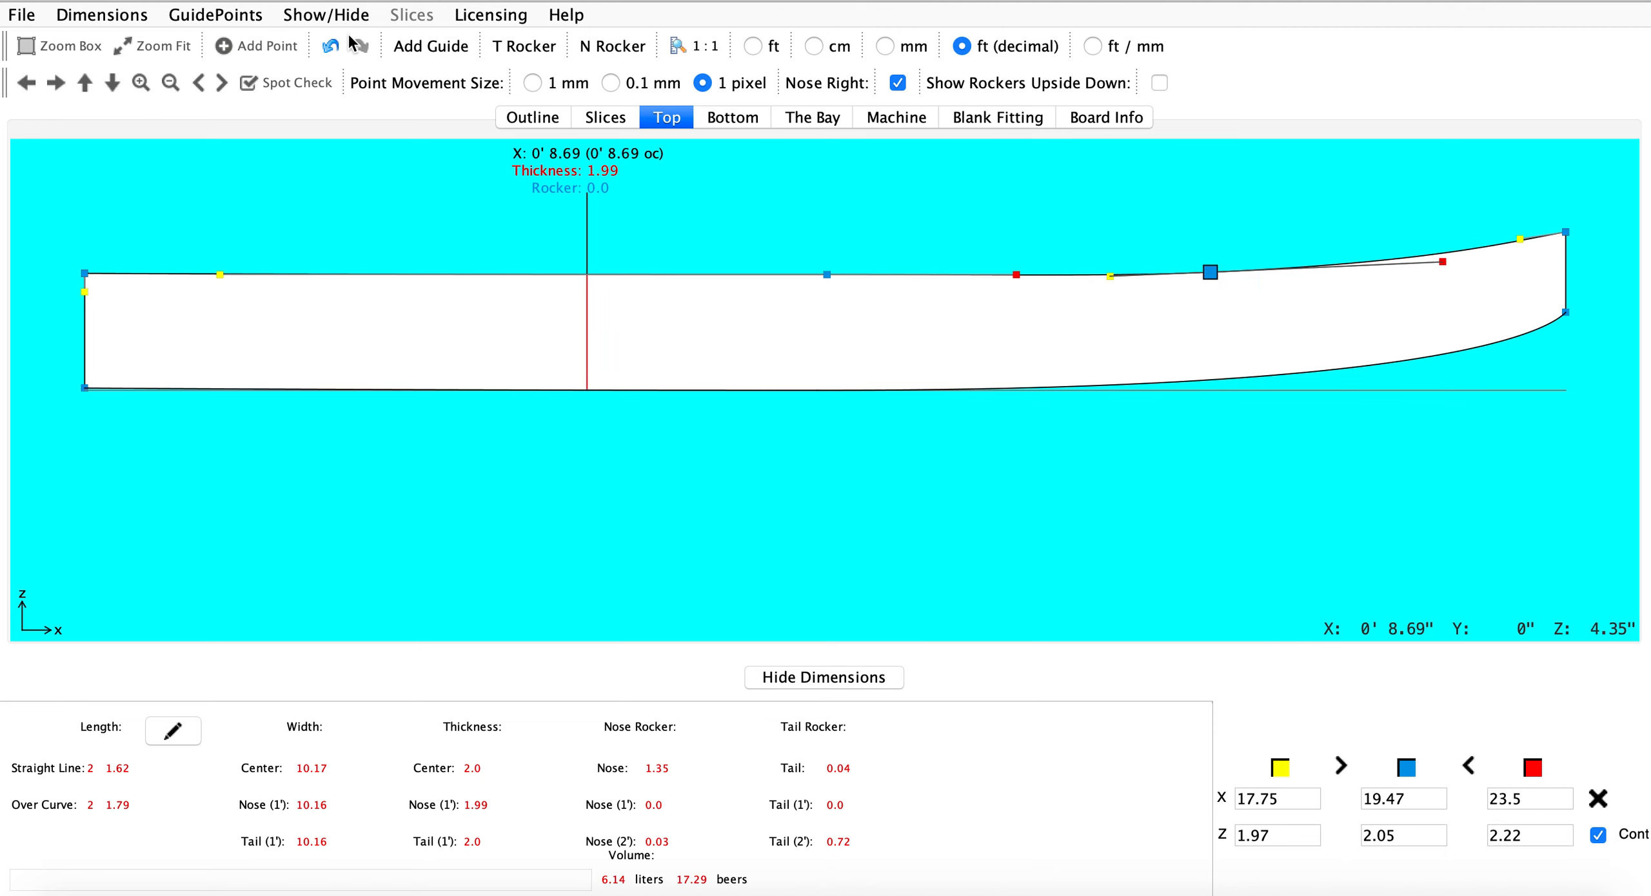
click(332, 47)
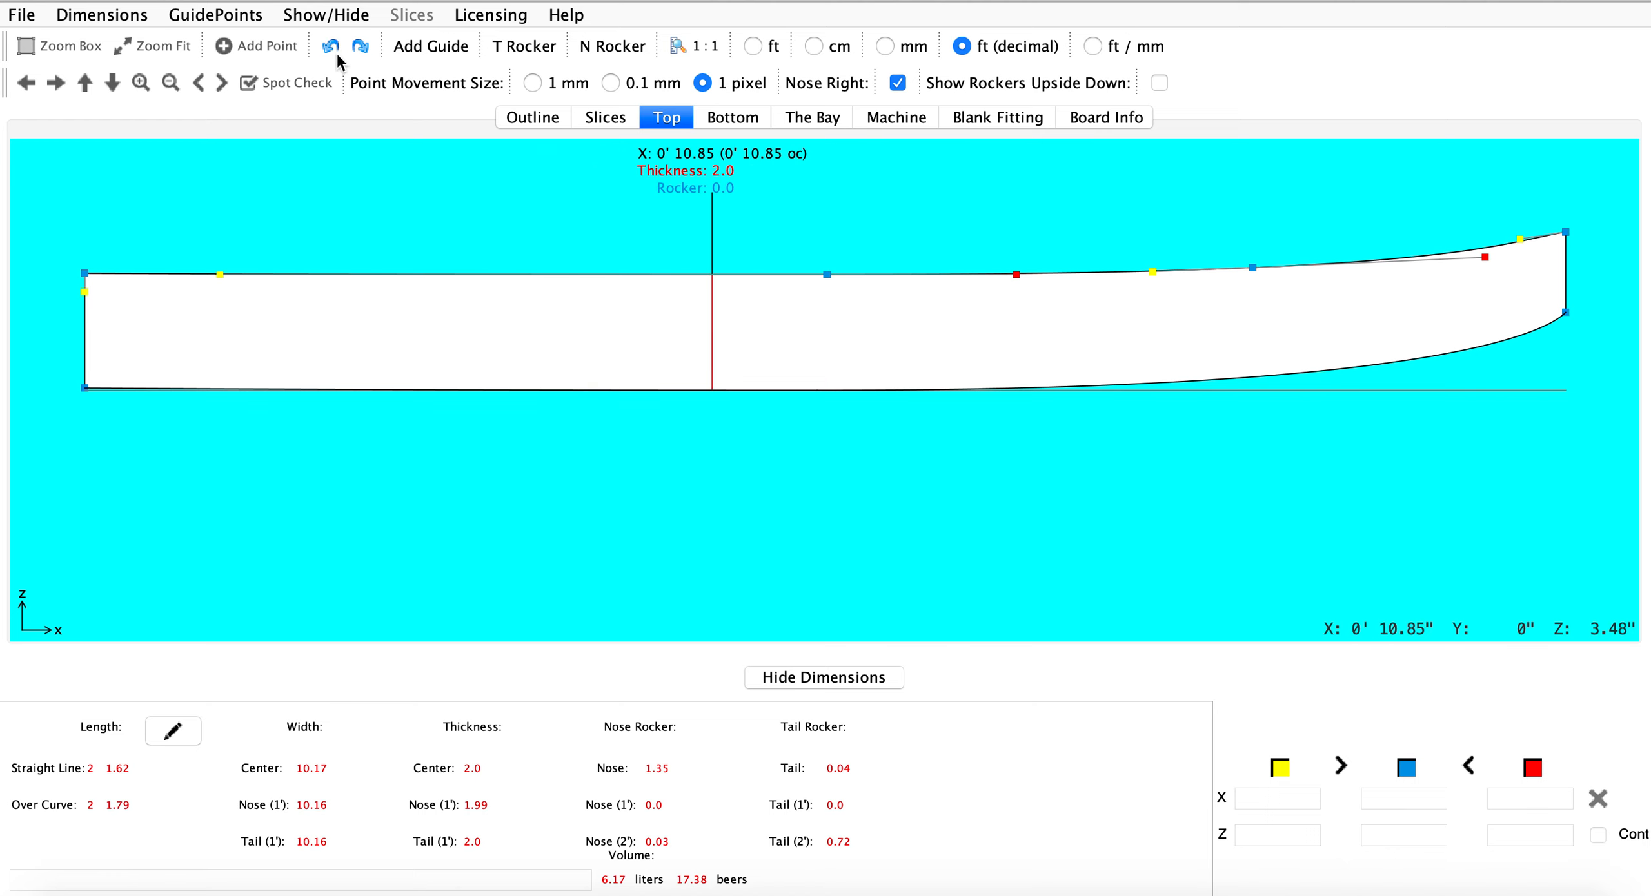
click(330, 51)
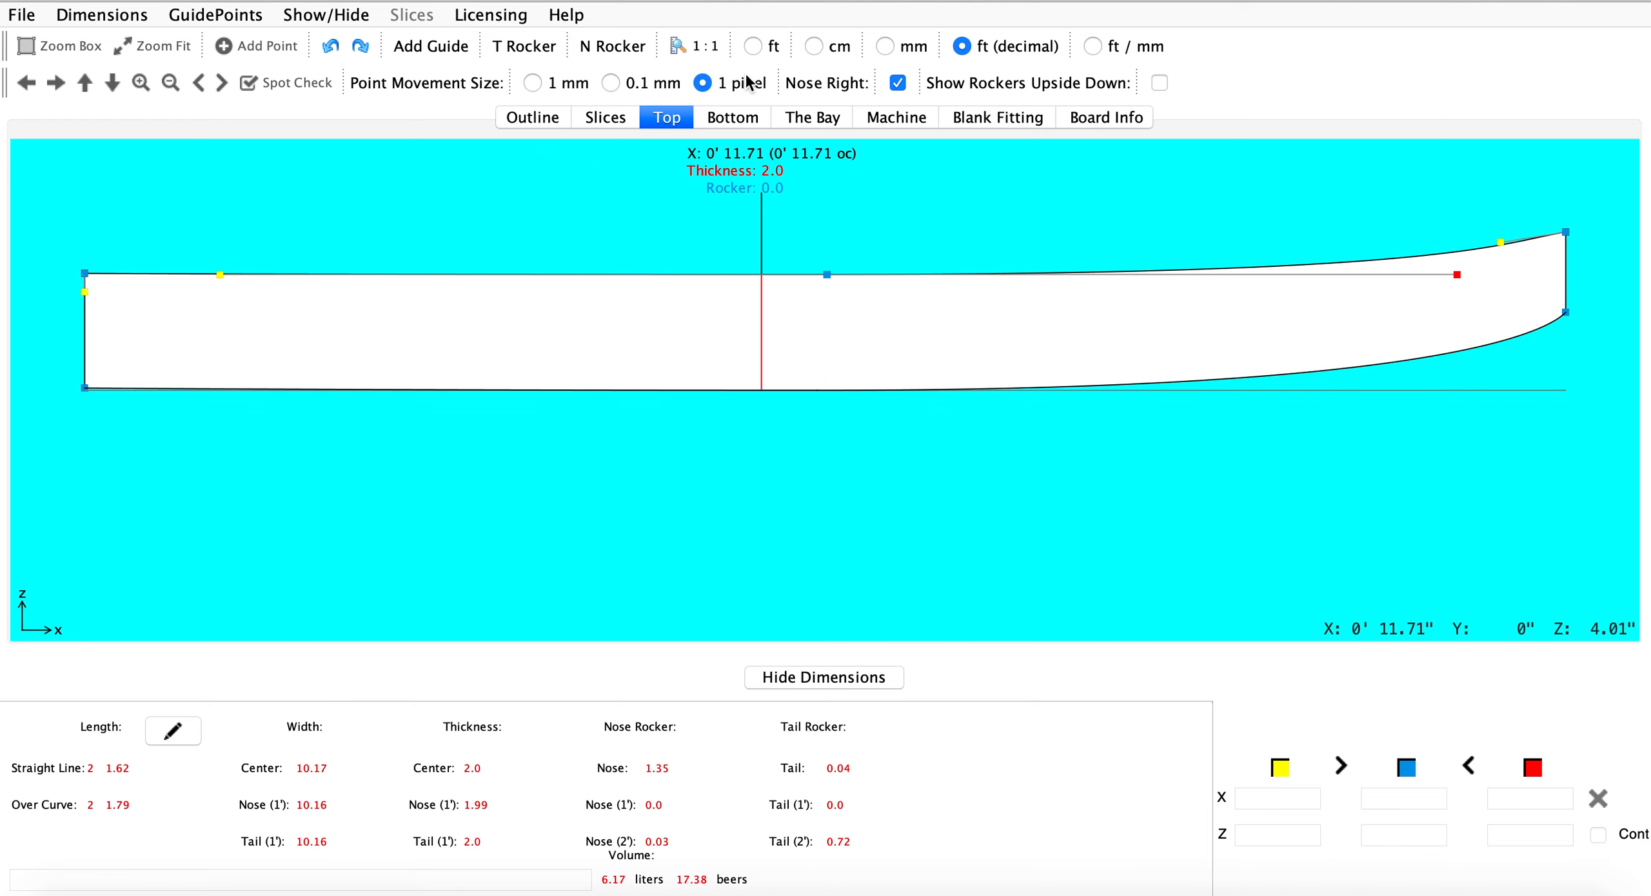
Inspect the reshaped board in 3D from the tail end and check the available file export options
click(820, 122)
drag(1090, 500, 802, 505)
drag(1185, 594, 1128, 621)
click(9, 20)
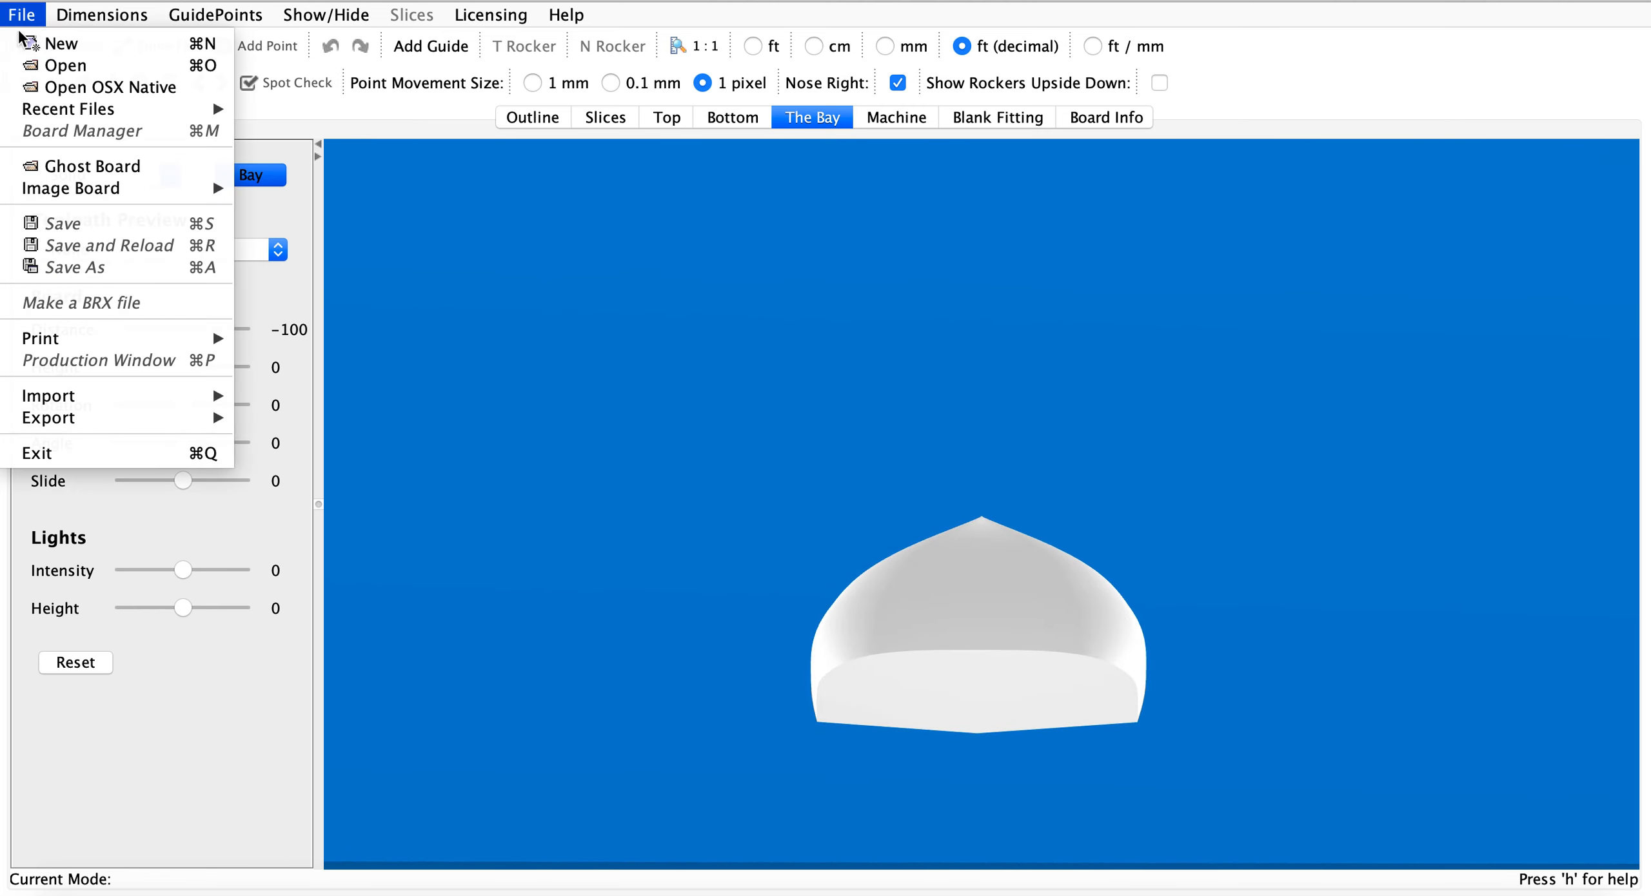
mouse_move(103, 425)
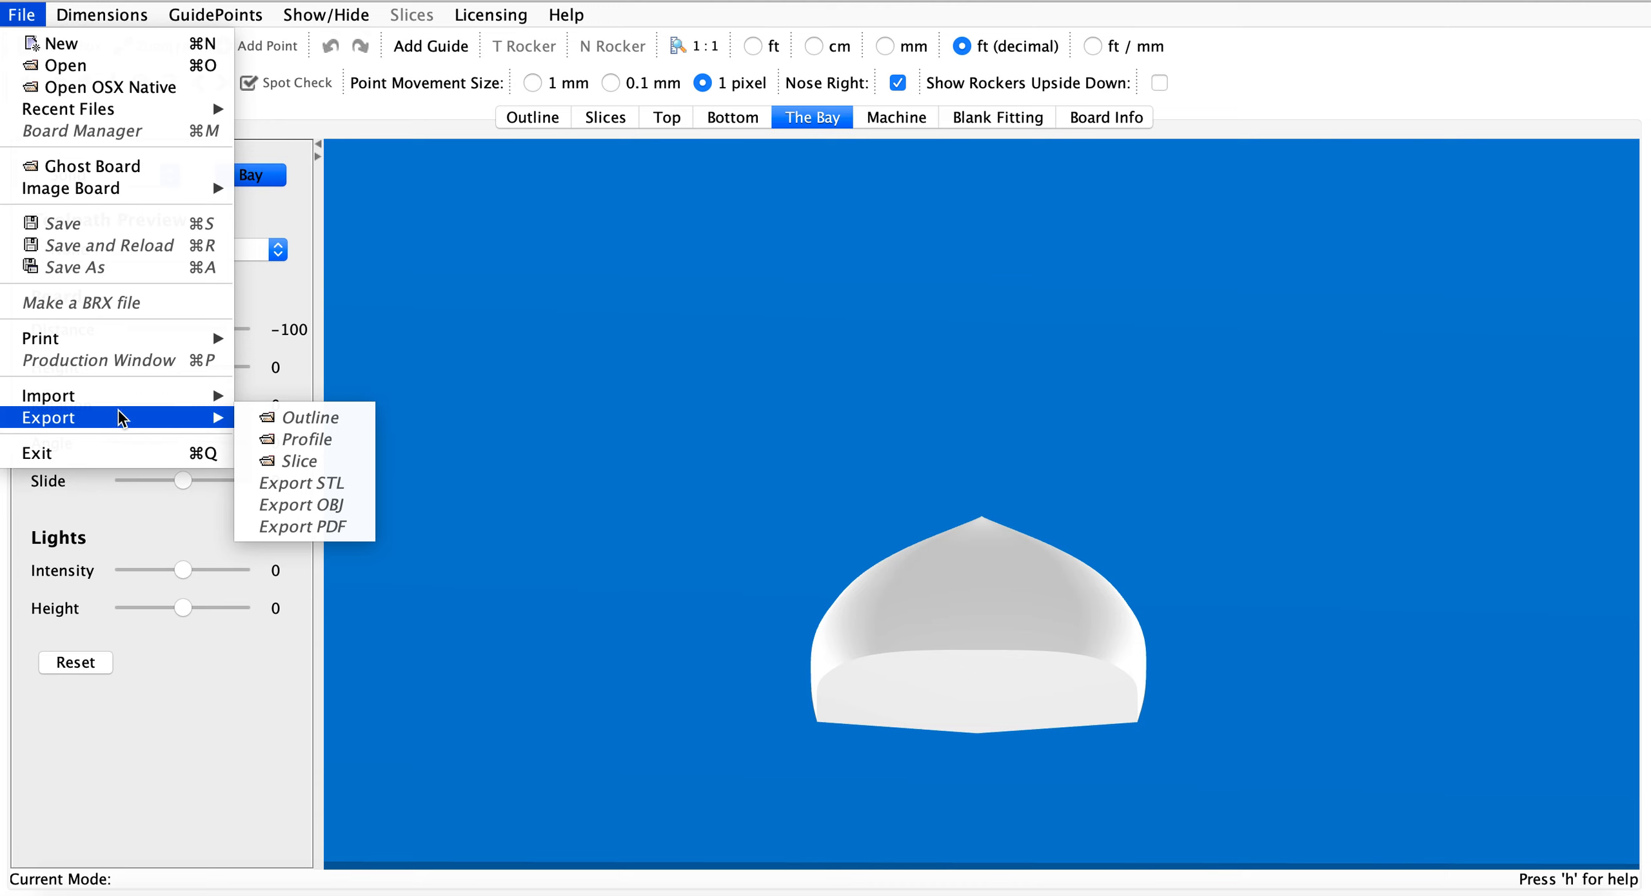
click(534, 310)
Try to print the board's outline template to a PDF file
click(18, 15)
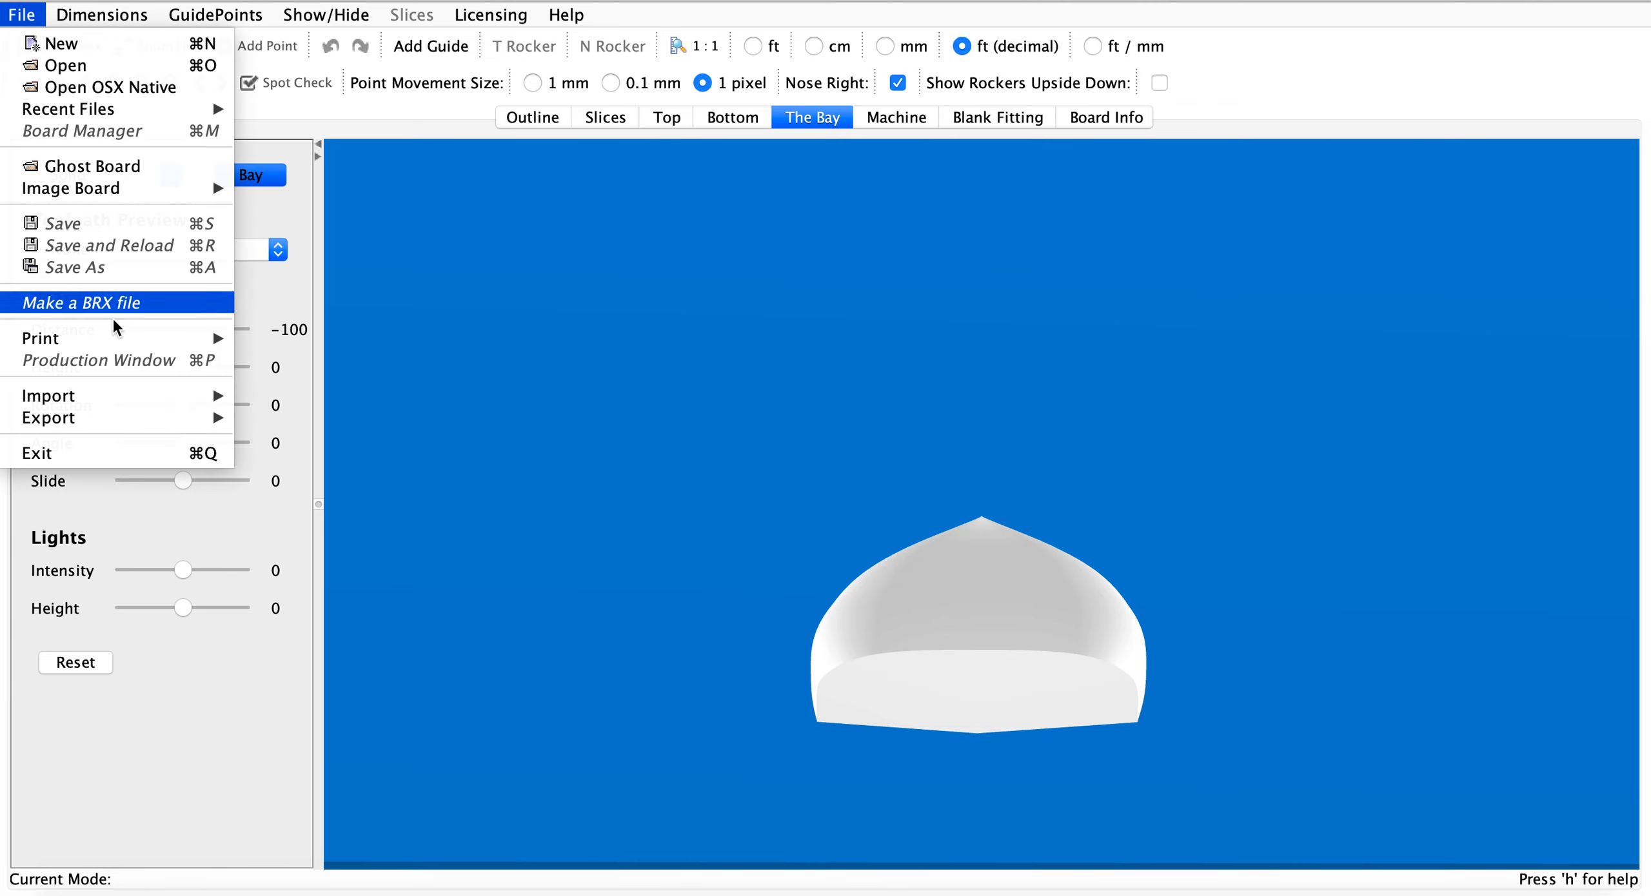
mouse_move(122, 338)
click(394, 382)
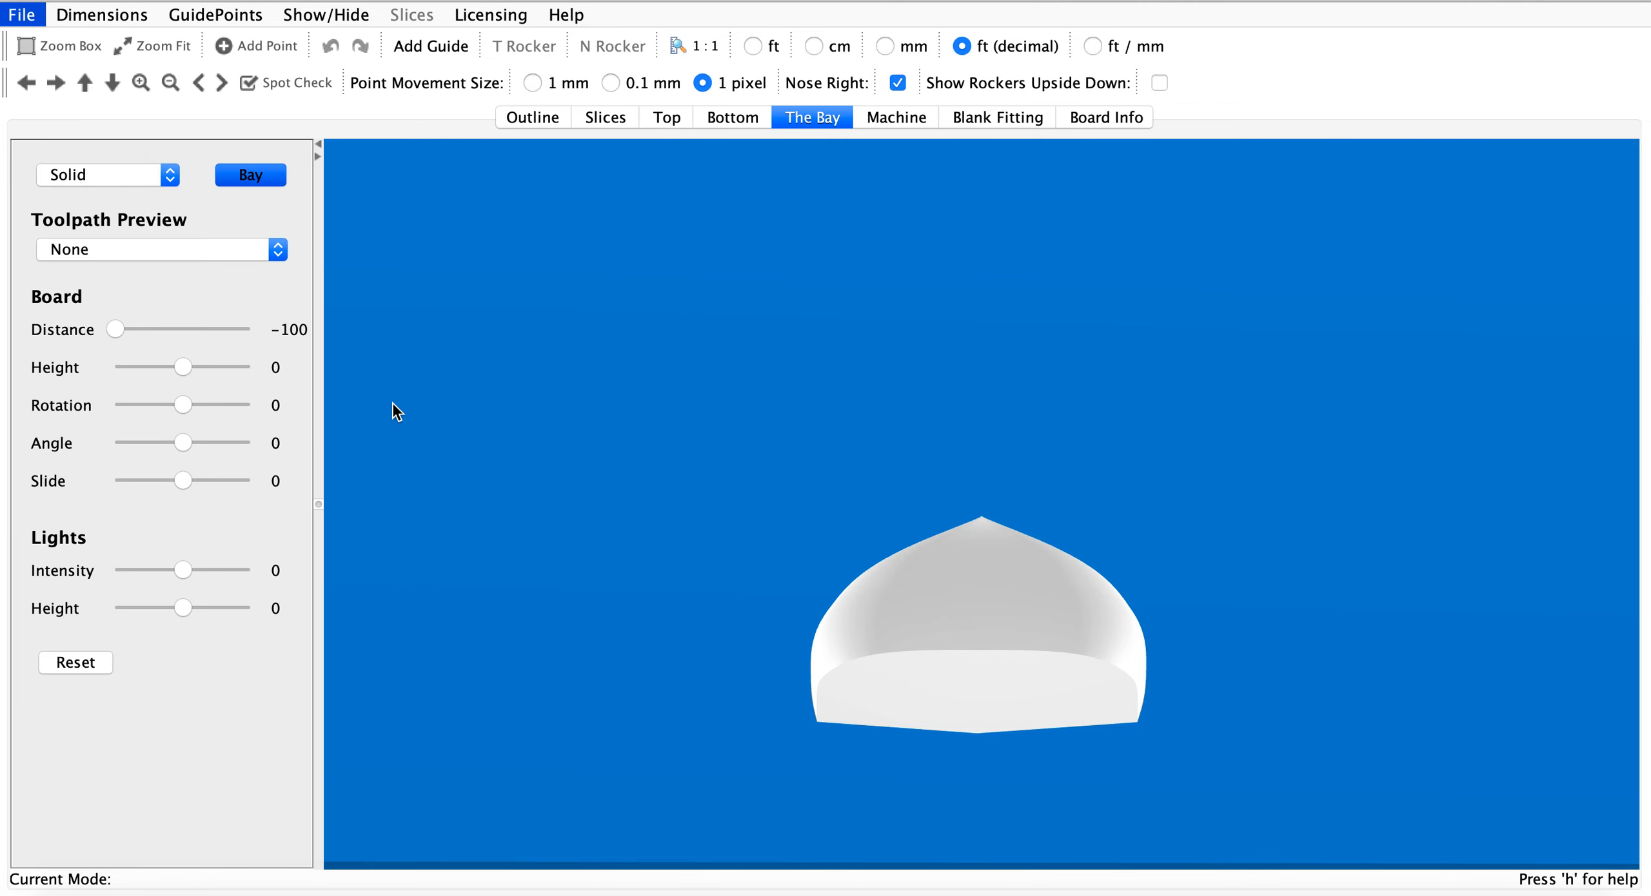
click(387, 370)
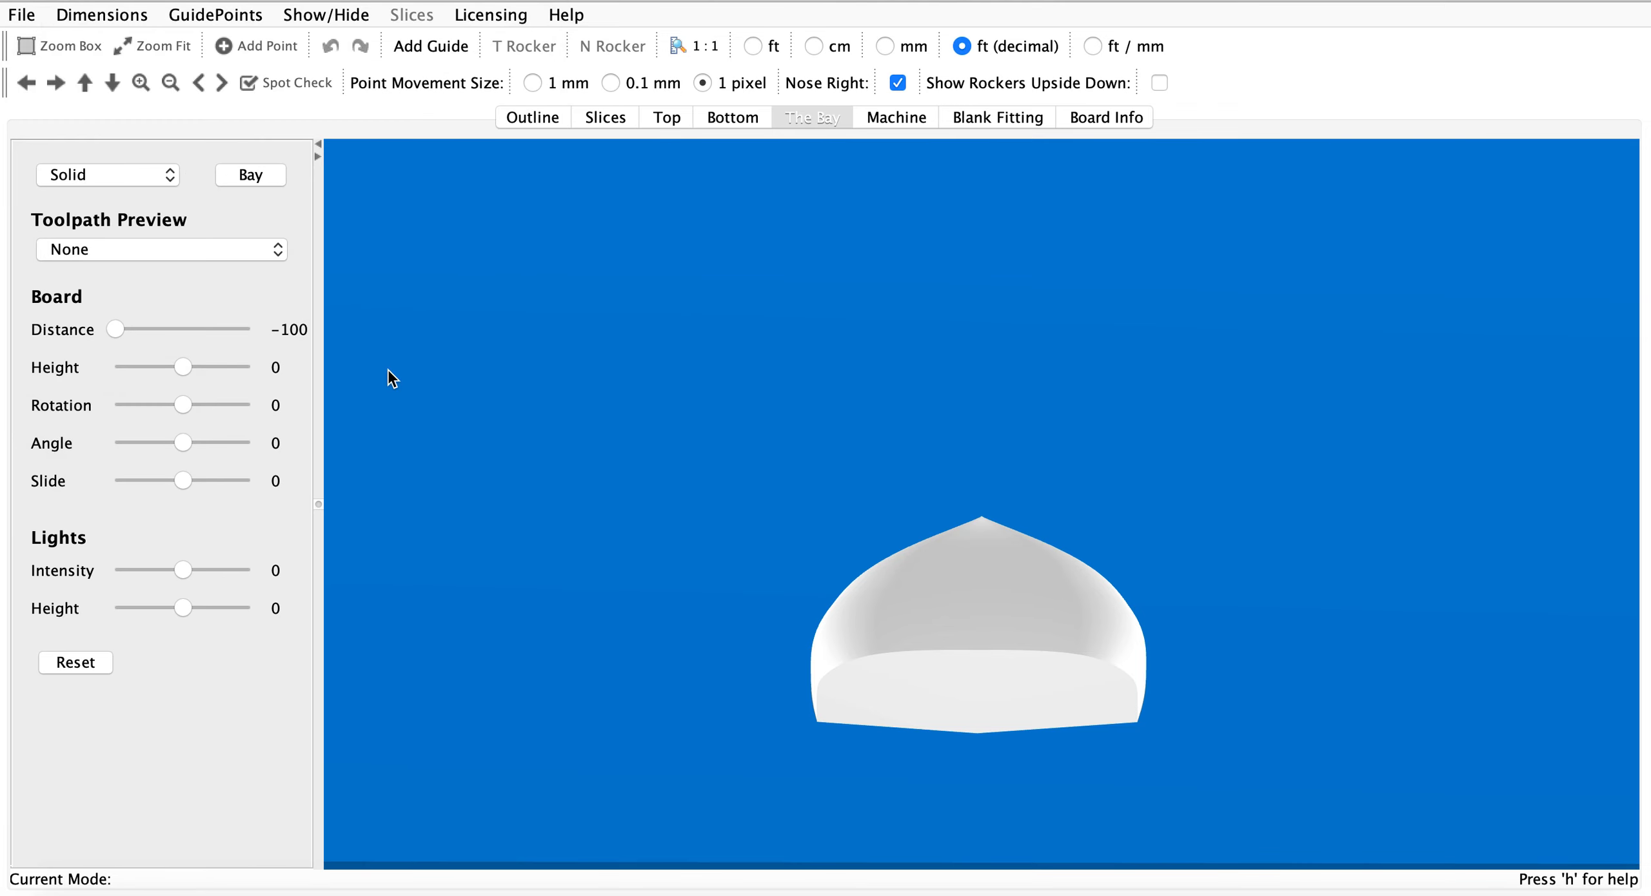
click(695, 364)
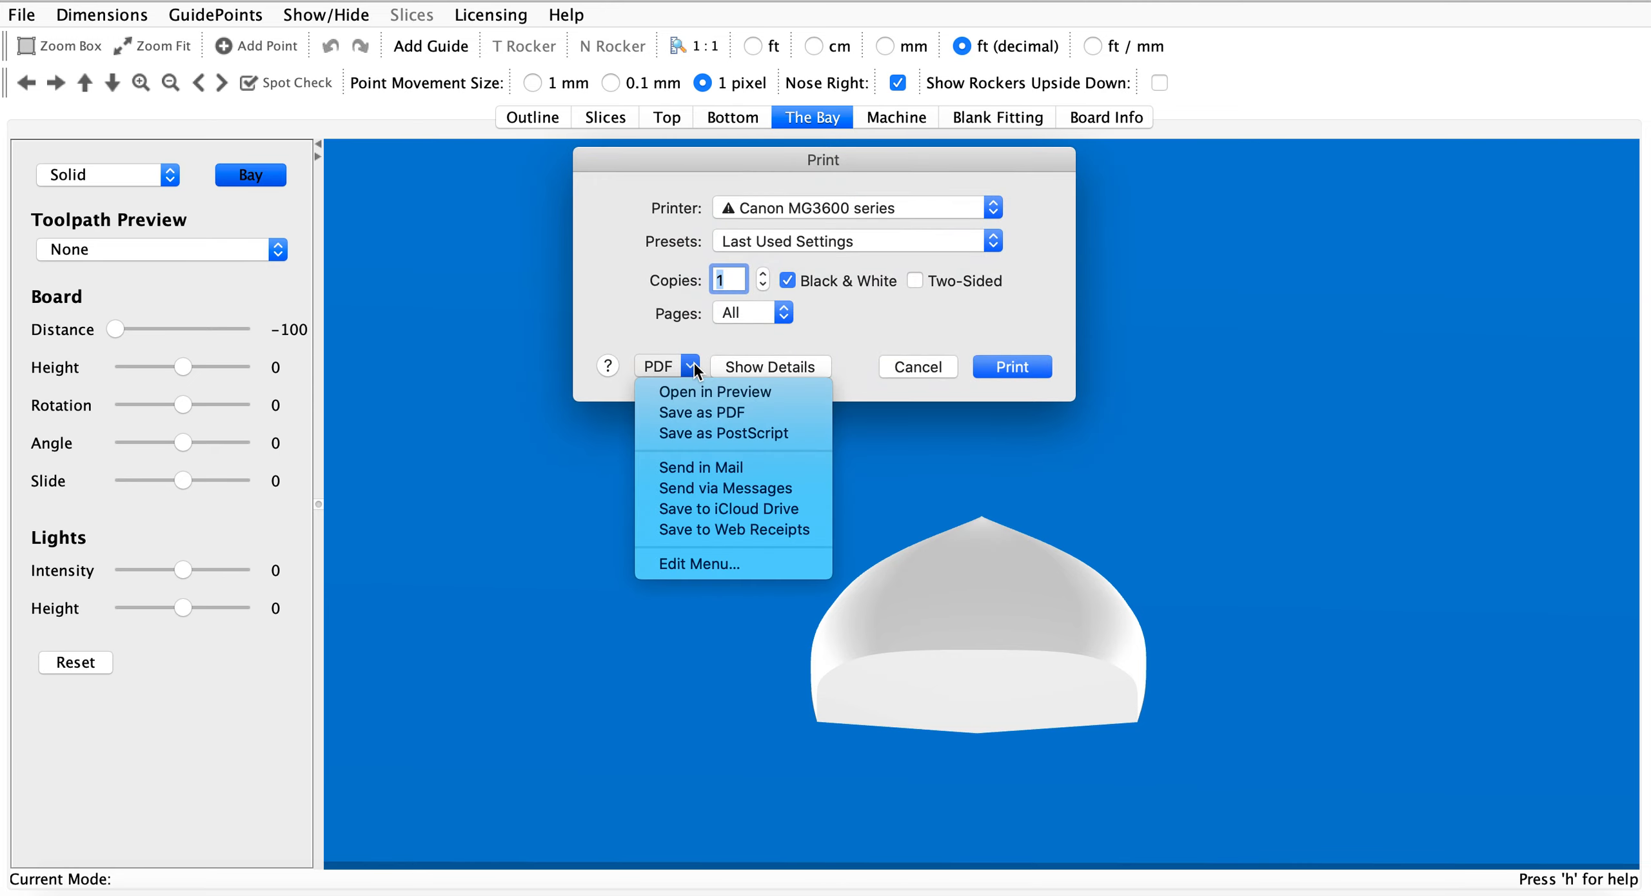
click(731, 412)
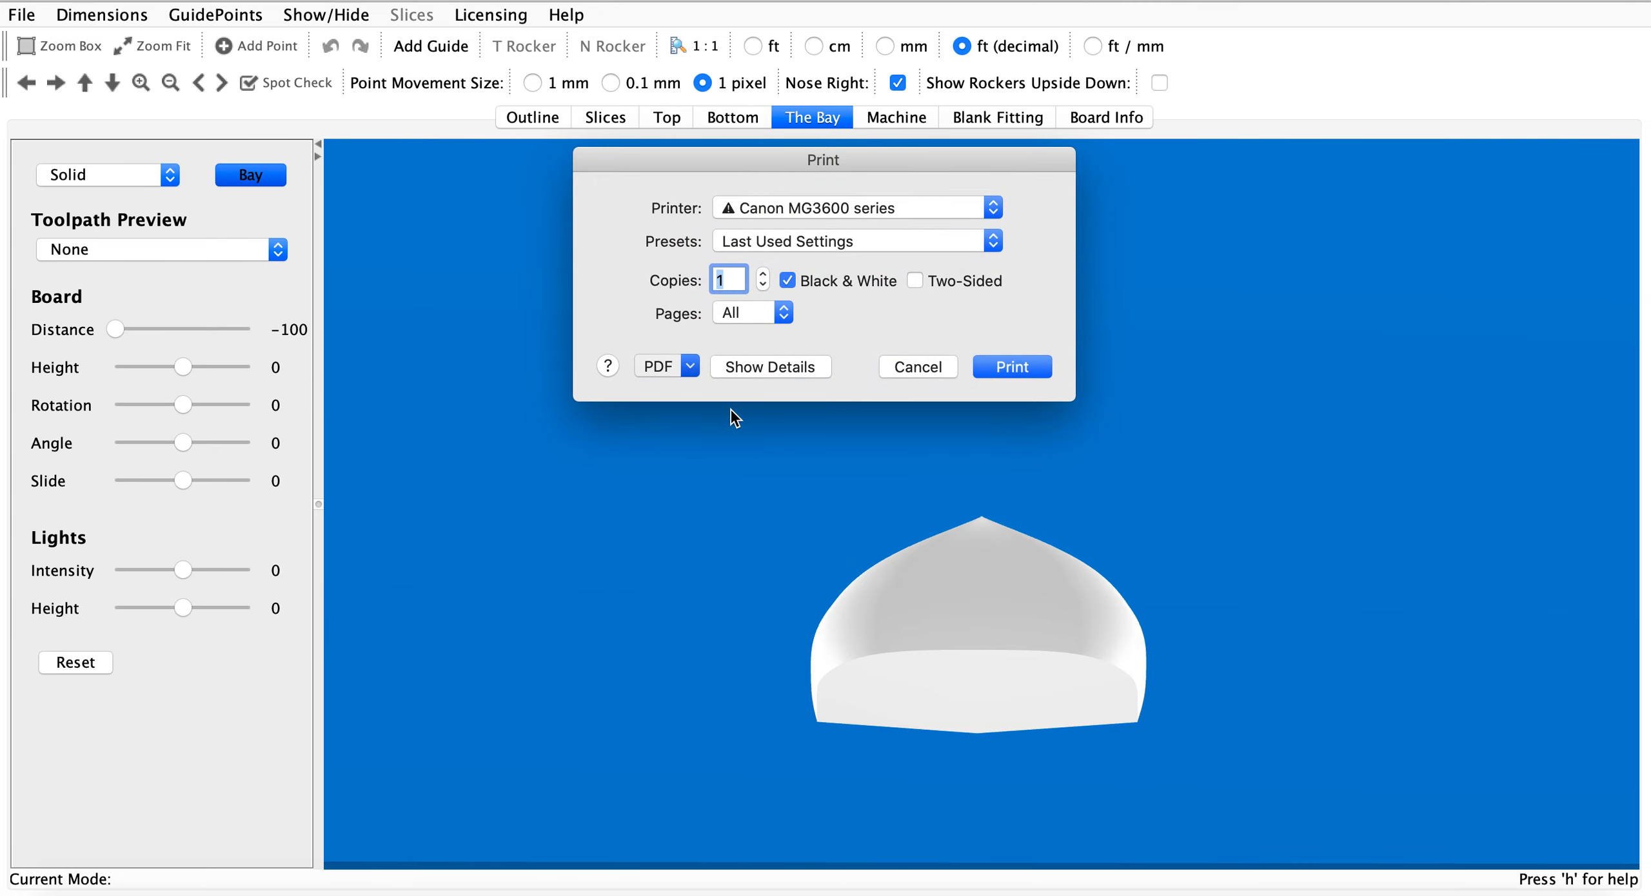
click(937, 547)
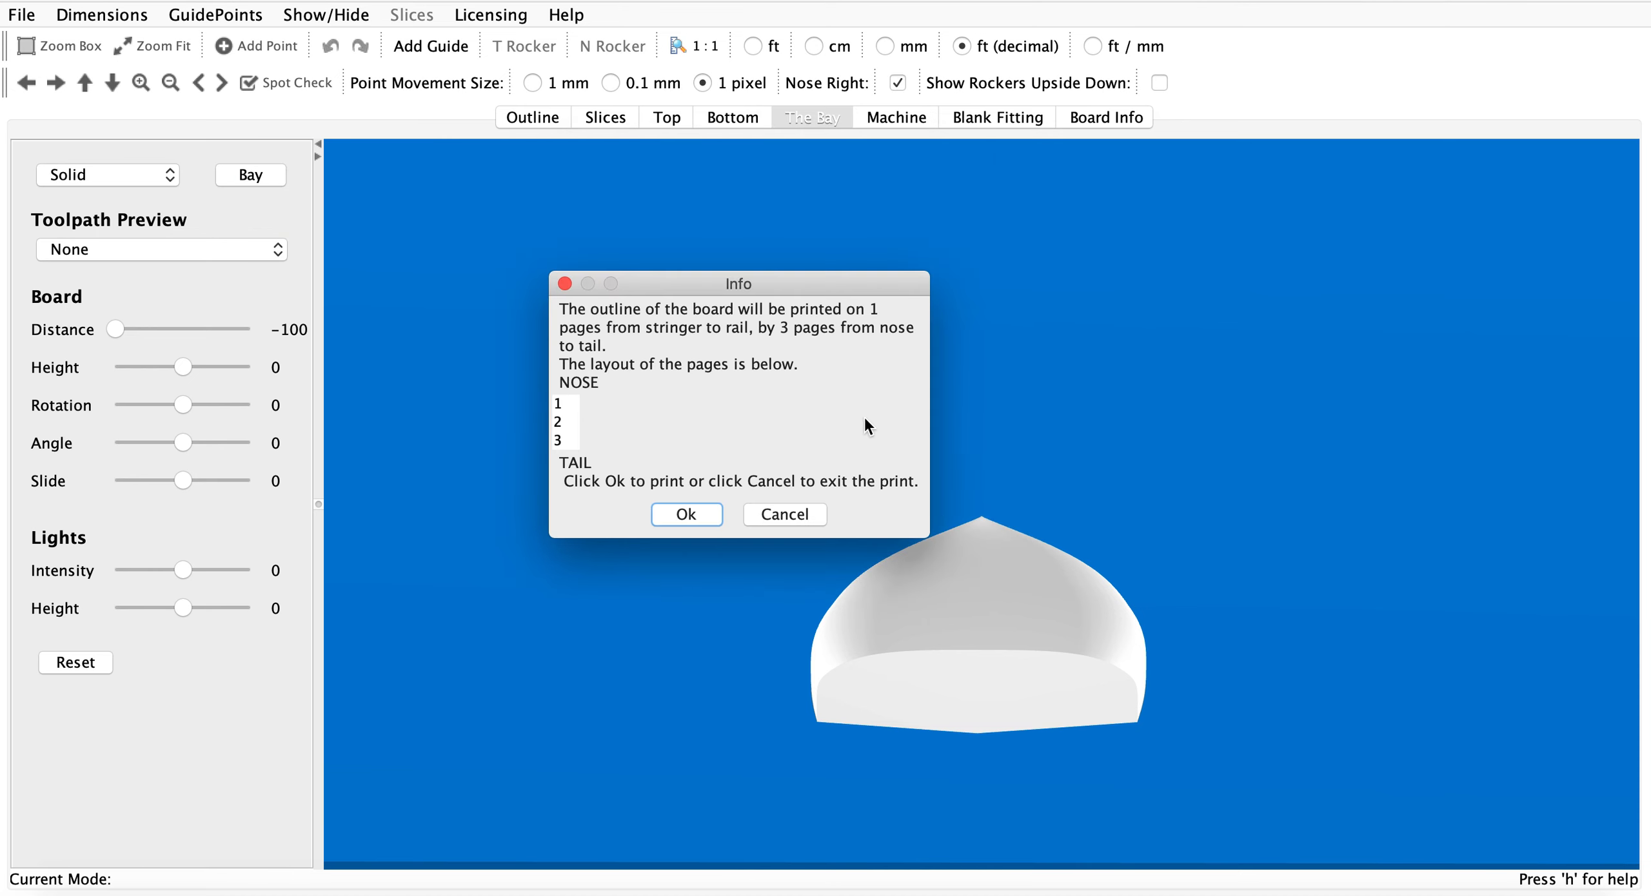
click(771, 516)
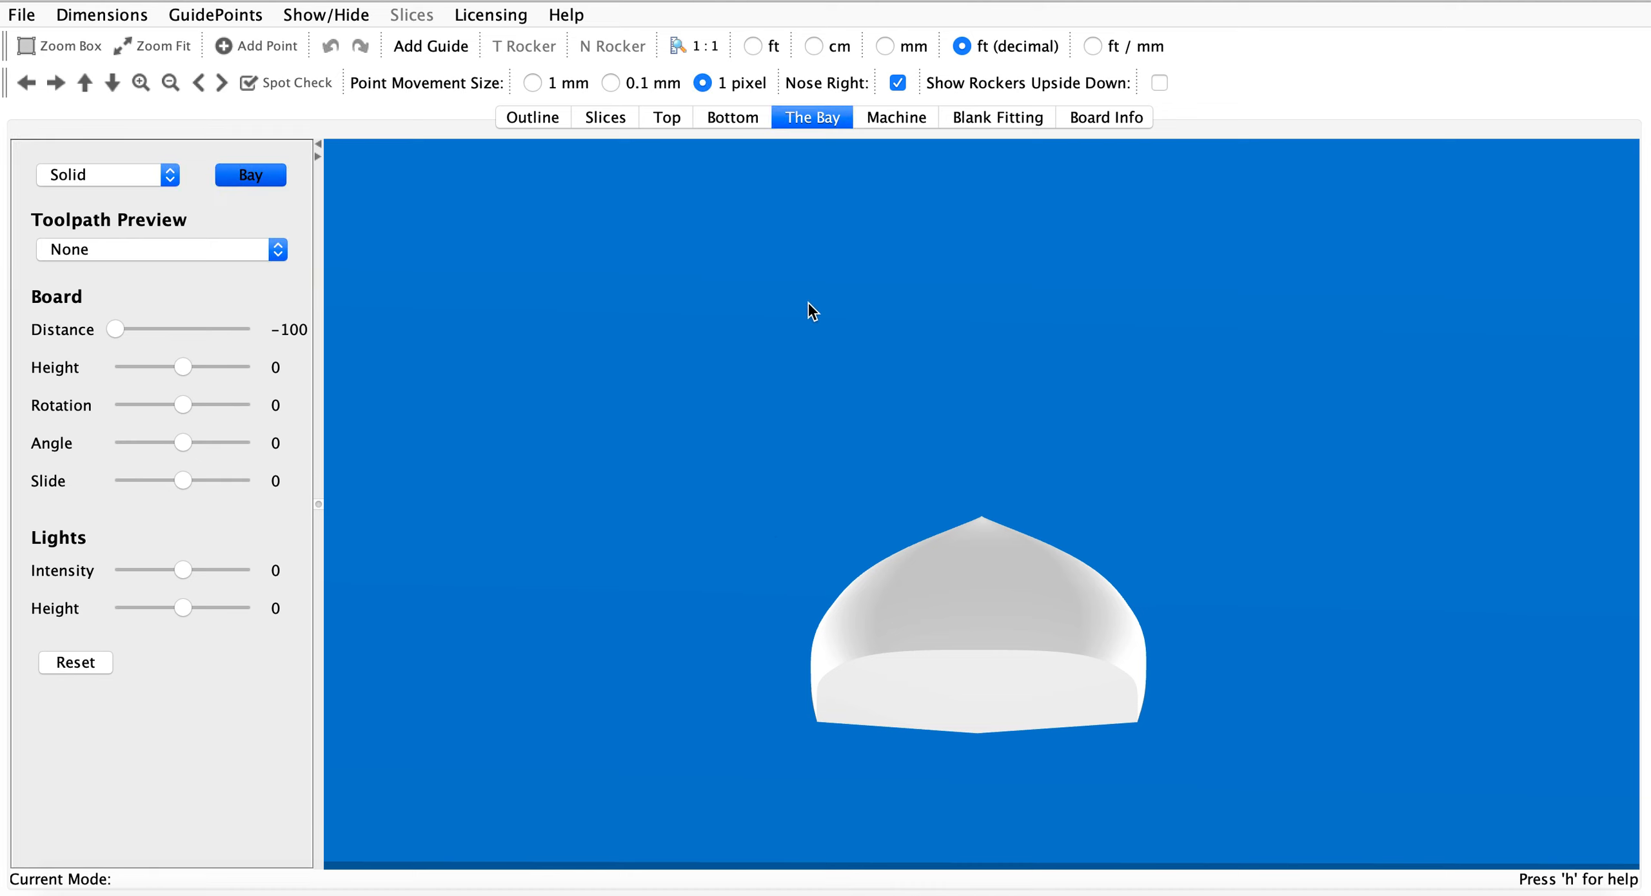